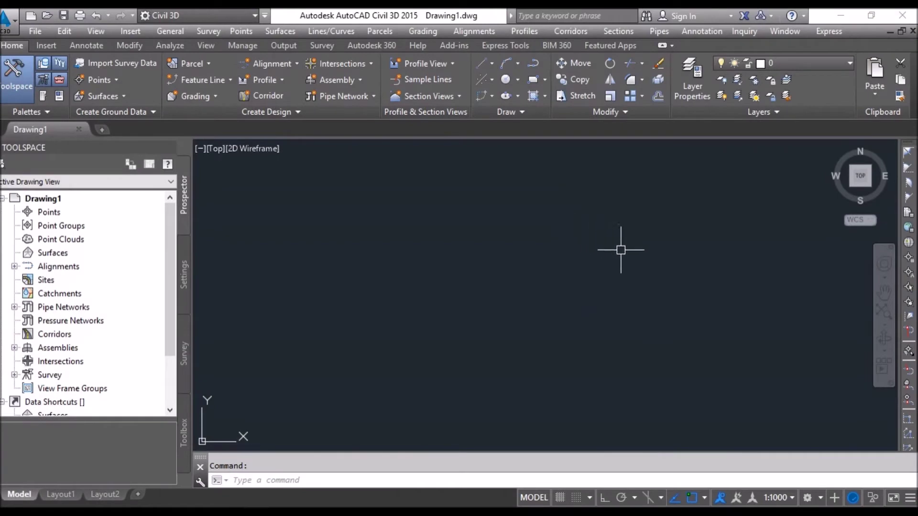
# Step: Minimize the blank Civil 3D Drawing1 to reveal the Profile text file on the desktop
pyautogui.click(593, 298)
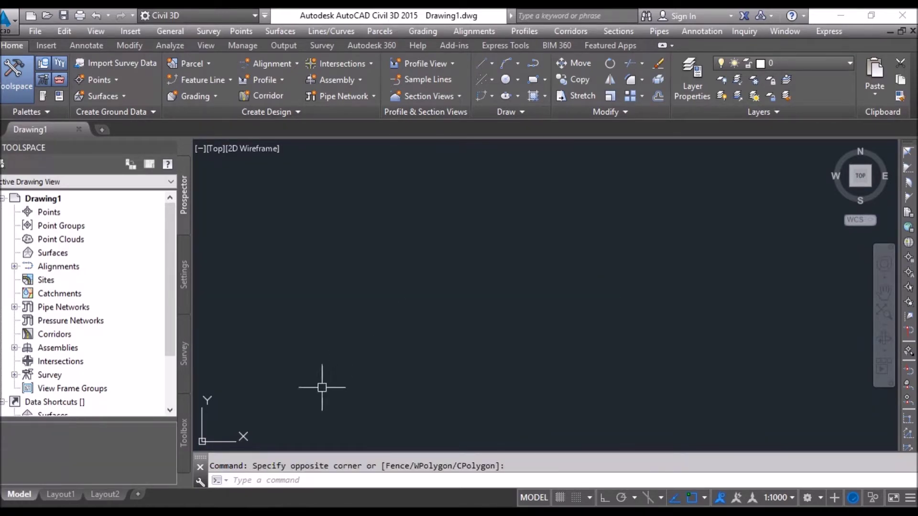
pyautogui.click(256, 512)
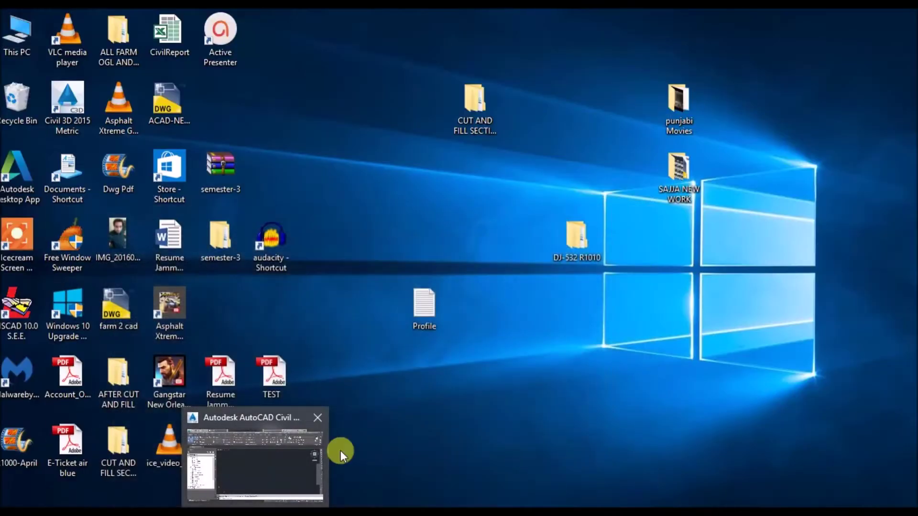
# Step: Open the Profile file in Notepad and select its seven station–elevation rows
pyautogui.doubleClick(411, 298)
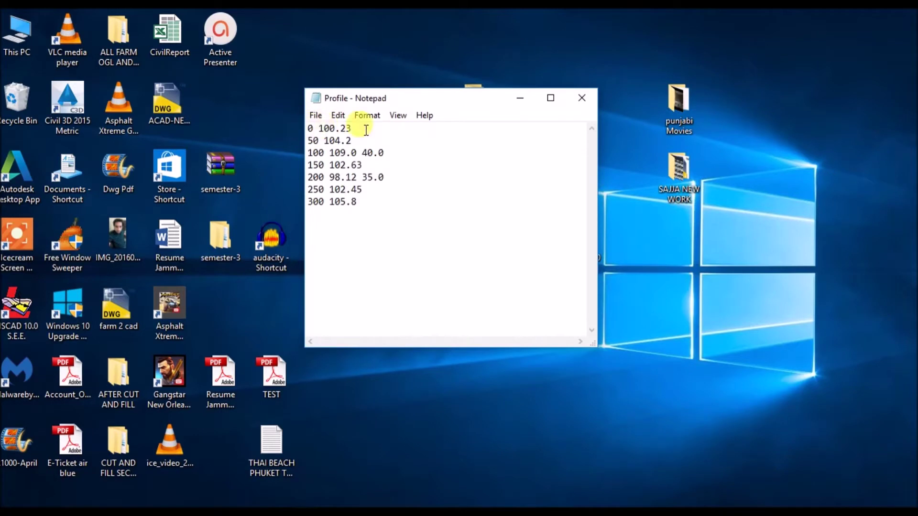
pyautogui.click(364, 202)
pyautogui.moveTo(364, 202); pyautogui.dragTo(276, 119)
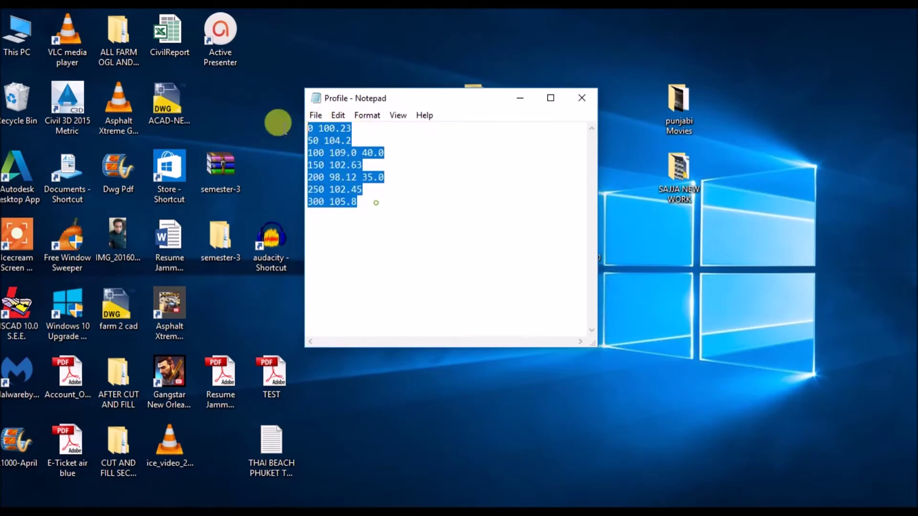
pyautogui.moveTo(378, 200); pyautogui.dragTo(302, 139)
pyautogui.click(404, 201)
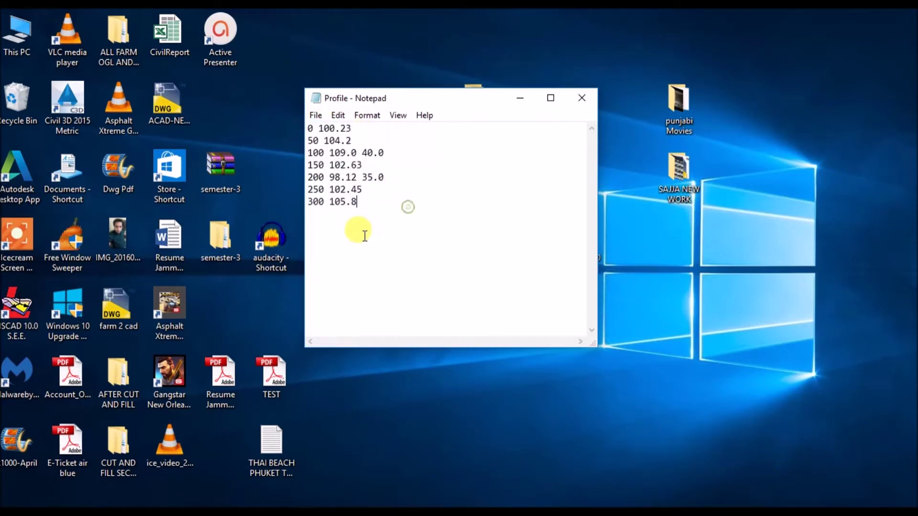
pyautogui.moveTo(377, 201); pyautogui.dragTo(236, 78)
pyautogui.click(374, 190)
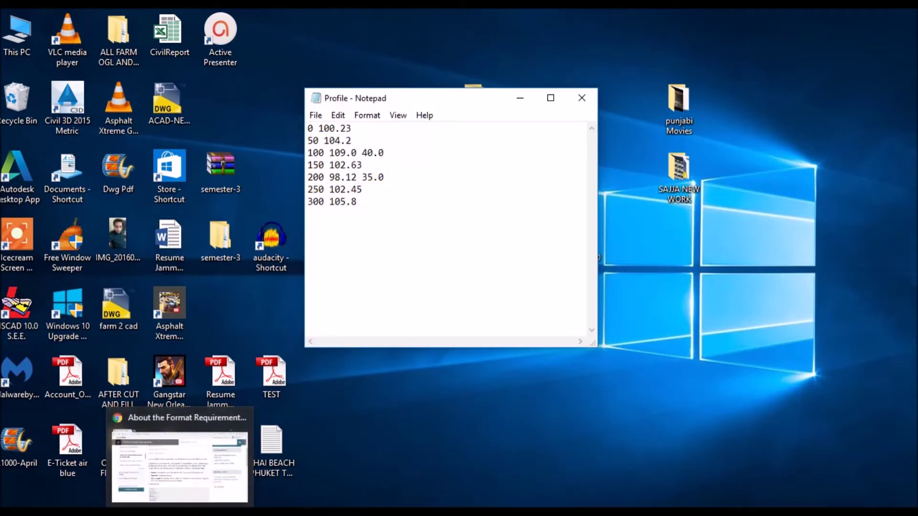
# Step: Bring up the Autodesk profile file format article in Chrome and scroll to its element list
pyautogui.click(208, 487)
pyautogui.scroll(4, 445, 256)
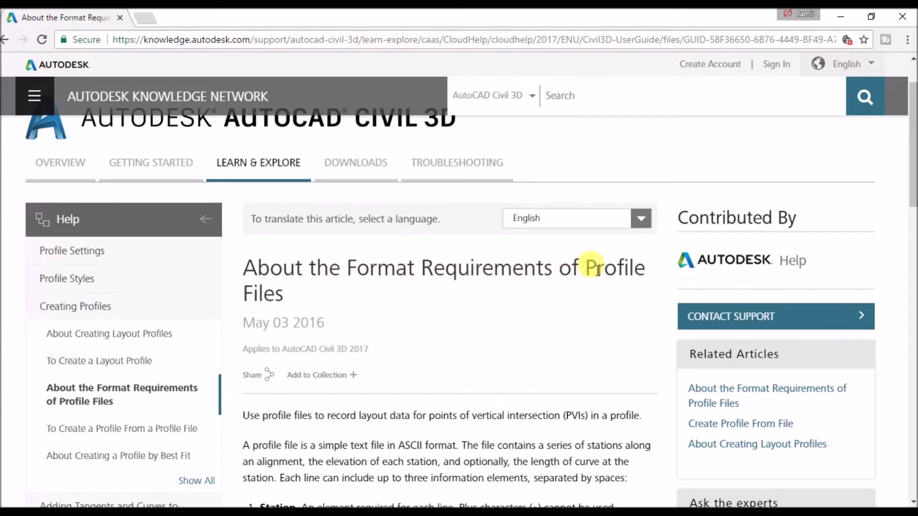
pyautogui.scroll(-5, 303, 267)
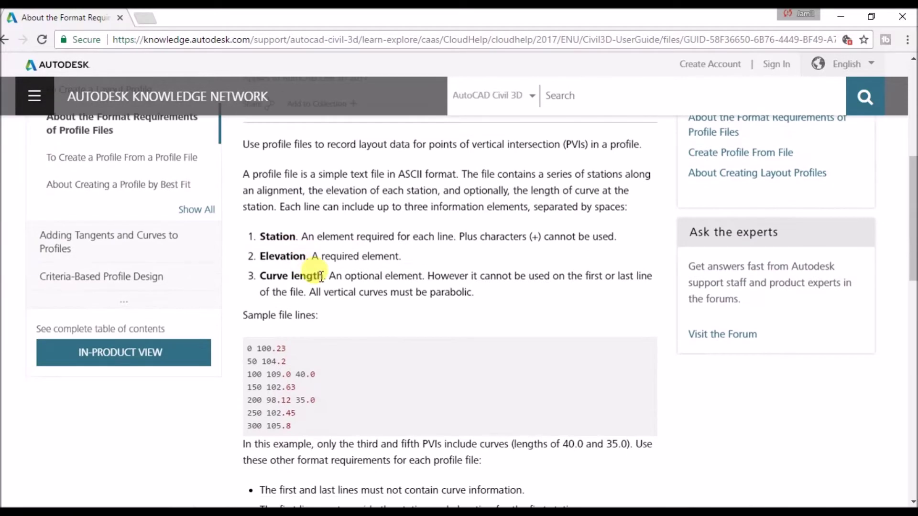
# Step: Highlight the Station, (+), Elevation and Curve length rules in the article
pyautogui.doubleClick(261, 237)
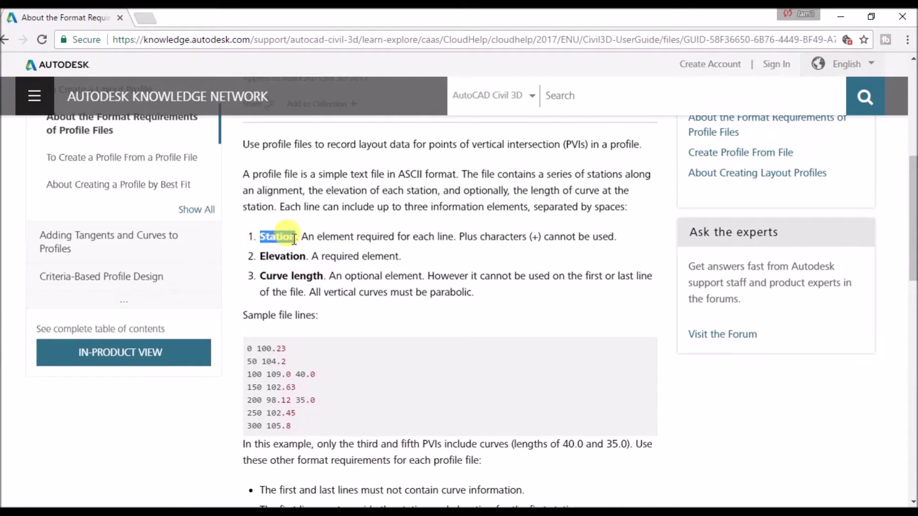
pyautogui.moveTo(529, 237); pyautogui.dragTo(542, 236)
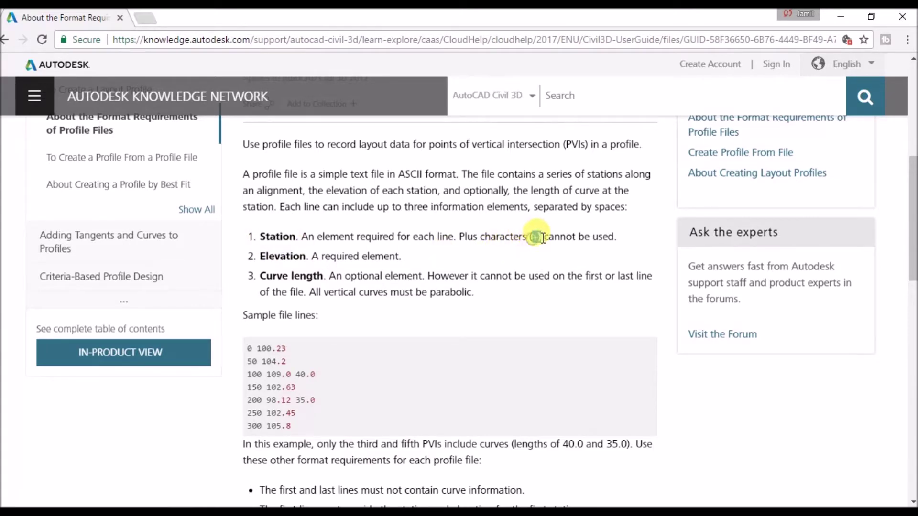
pyautogui.moveTo(260, 256); pyautogui.dragTo(317, 256)
pyautogui.click(322, 271)
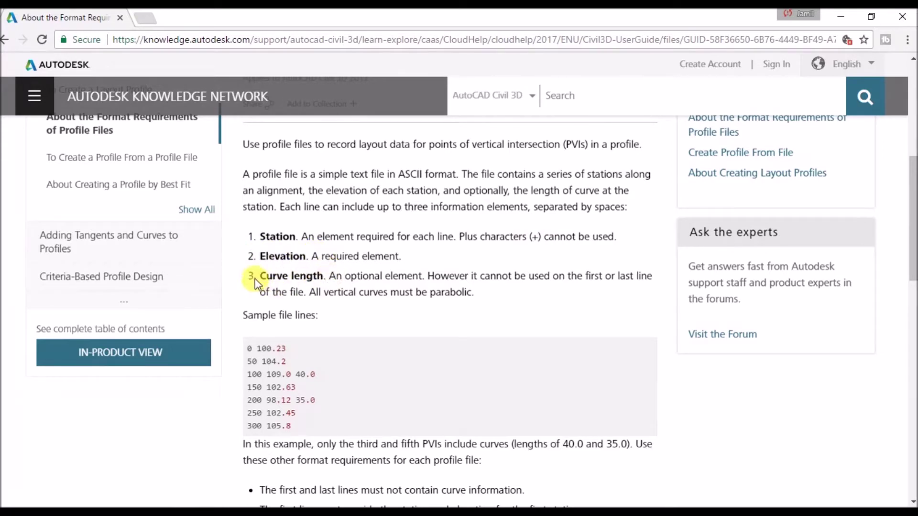
pyautogui.moveTo(260, 278); pyautogui.dragTo(322, 281)
# Step: Highlight station 0, elevations 100.23 and 109.0 and curve length 40.0, then close Notepad
pyautogui.click(290, 277)
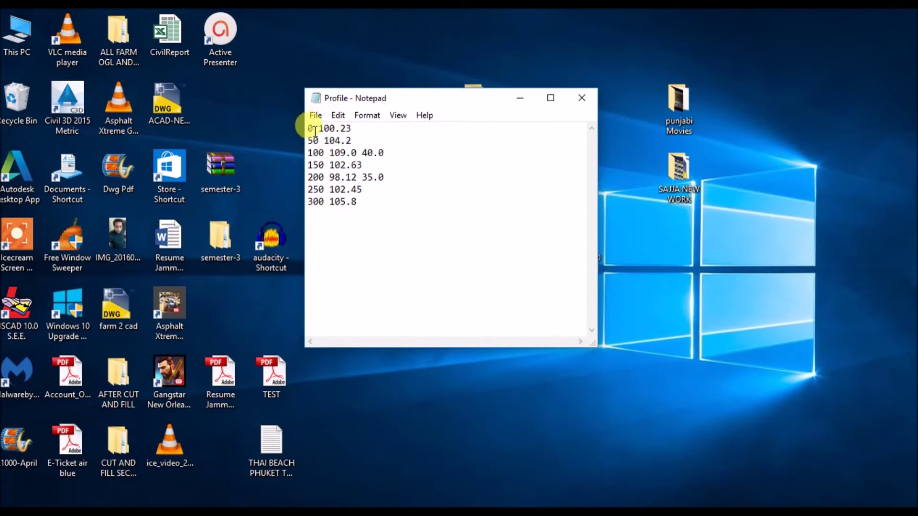
pyautogui.moveTo(311, 129); pyautogui.dragTo(294, 120)
pyautogui.moveTo(360, 129); pyautogui.dragTo(332, 128)
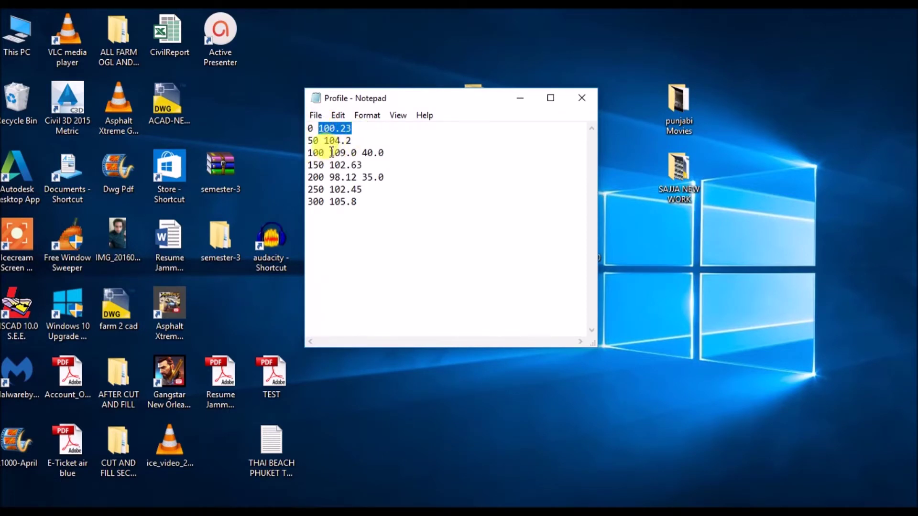
pyautogui.moveTo(330, 152); pyautogui.dragTo(355, 153)
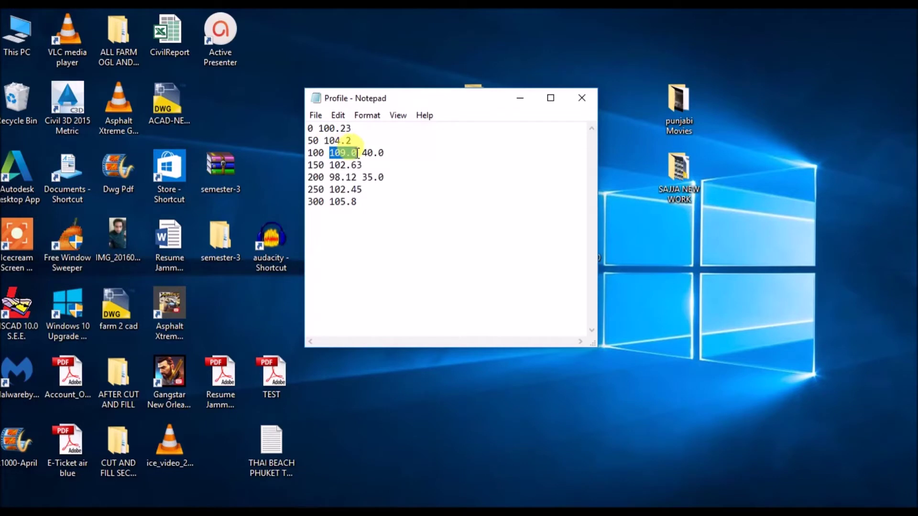
pyautogui.moveTo(362, 153); pyautogui.dragTo(384, 153)
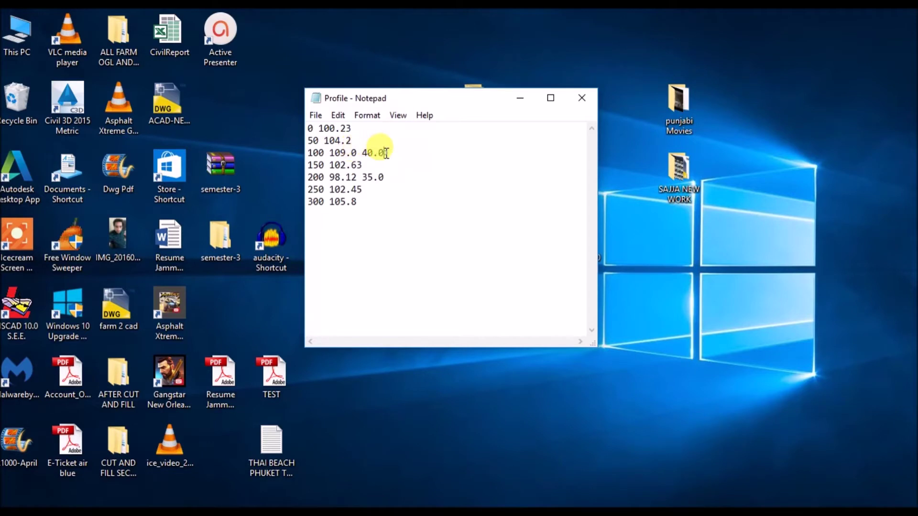
pyautogui.click(581, 98)
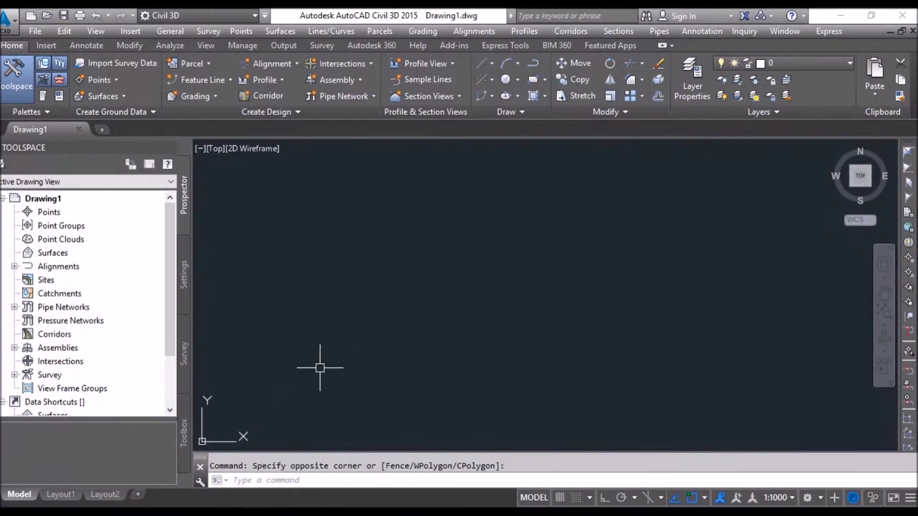
# Step: Minimize Civil 3D again and reopen the Profile file from the desktop
pyautogui.click(256, 512)
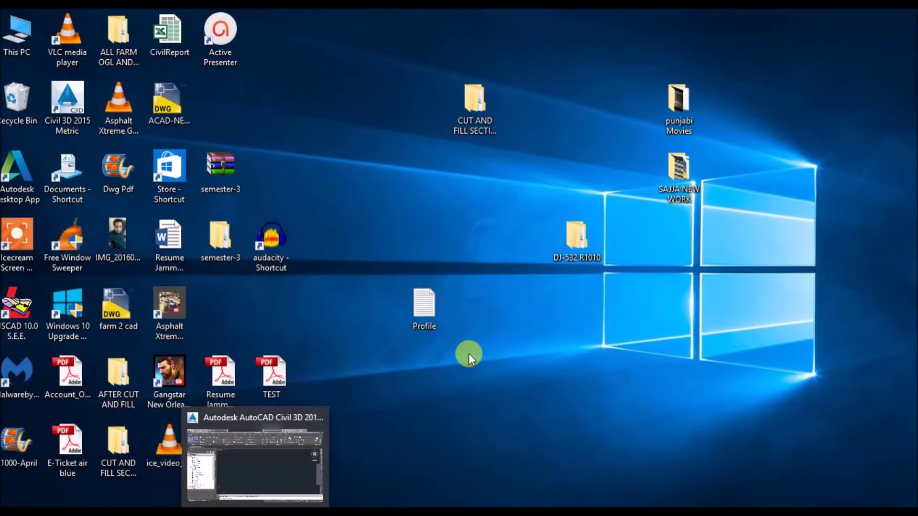
pyautogui.doubleClick(407, 314)
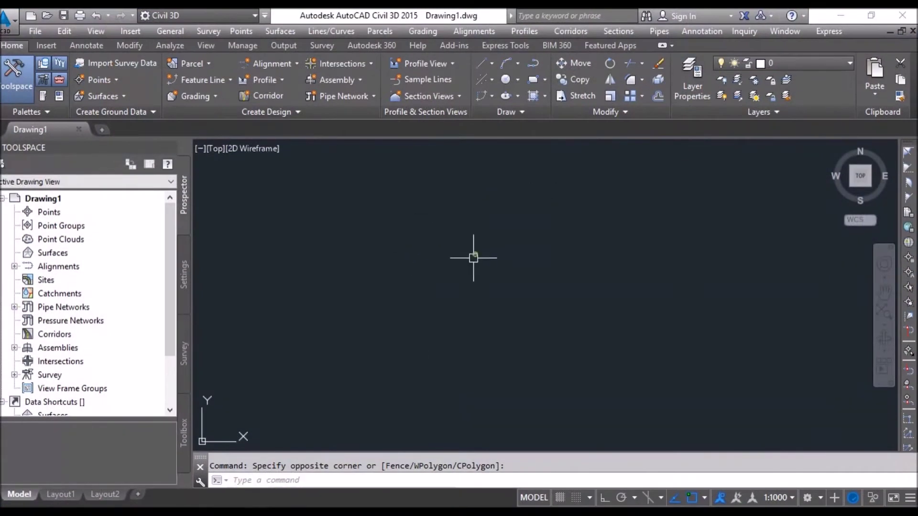
# Step: Create a new alignment named Road 1 with Alignment Creation Tools
pyautogui.click(285, 66)
pyautogui.click(314, 85)
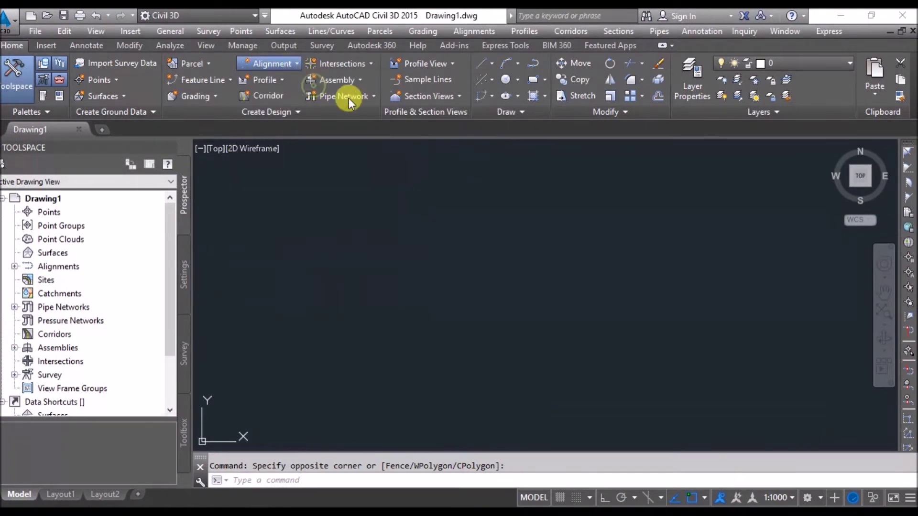
pyautogui.click(485, 89)
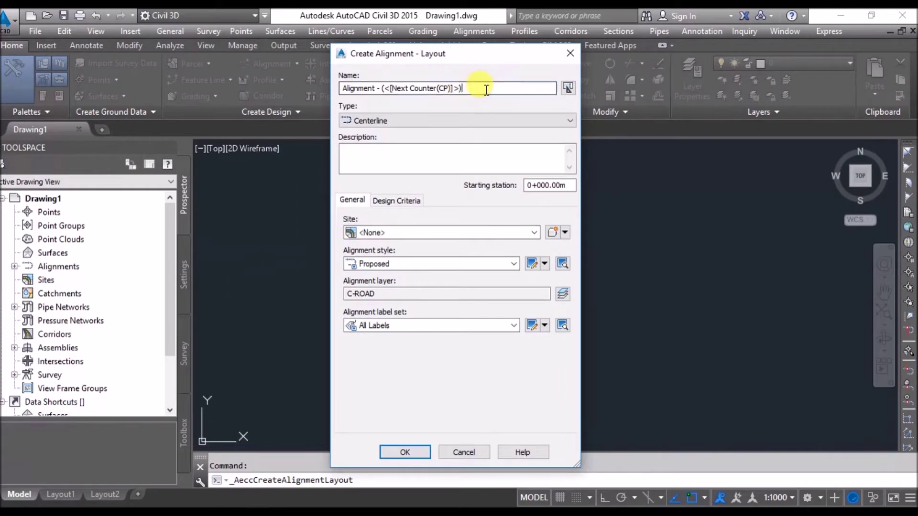
pyautogui.moveTo(486, 89); pyautogui.dragTo(2, 86)
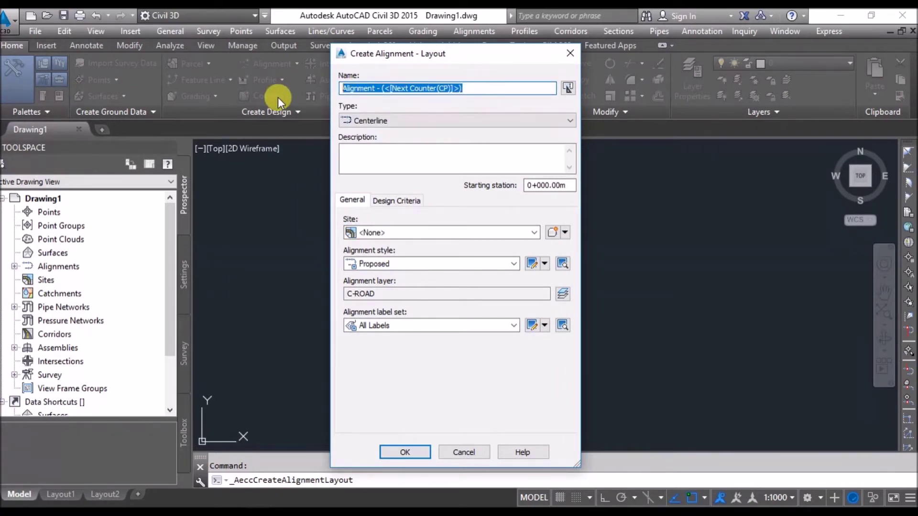
pyautogui.write('Road 1')
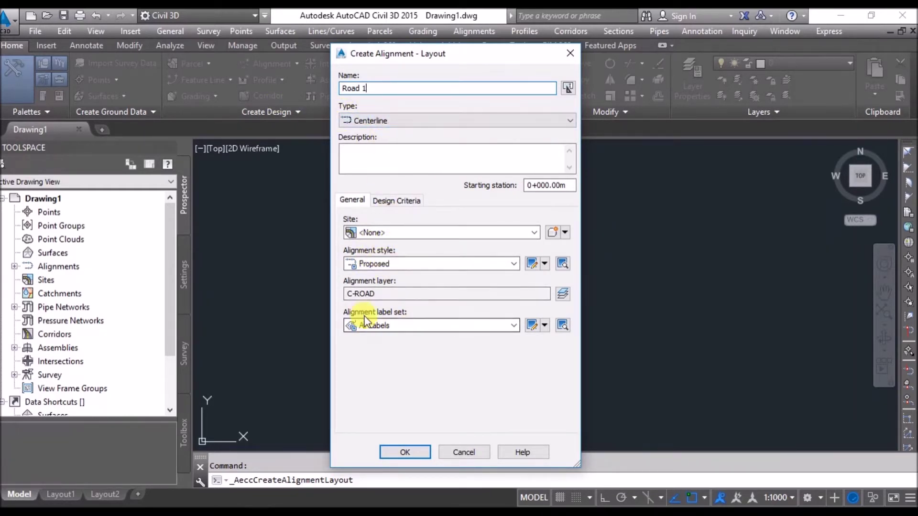
pyautogui.click(417, 452)
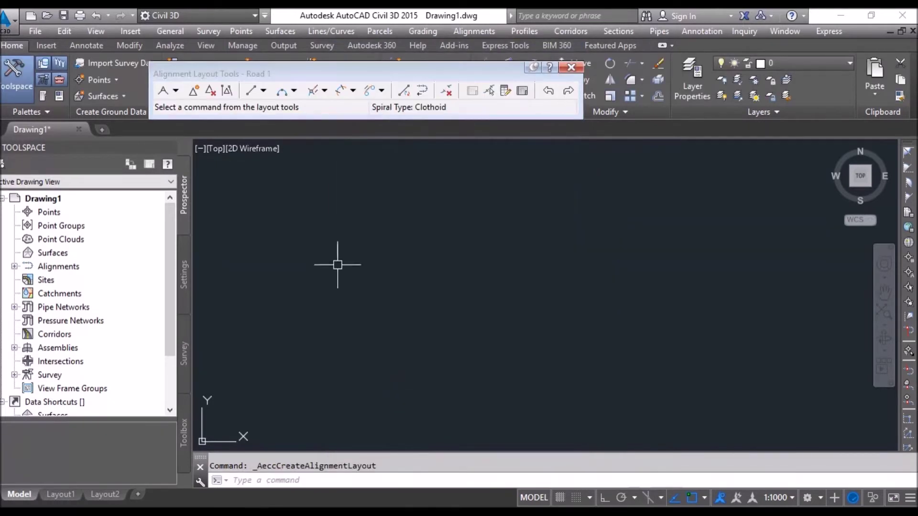
# Step: Draw Road 1 as a single 300-unit tangent with no curves
pyautogui.click(176, 92)
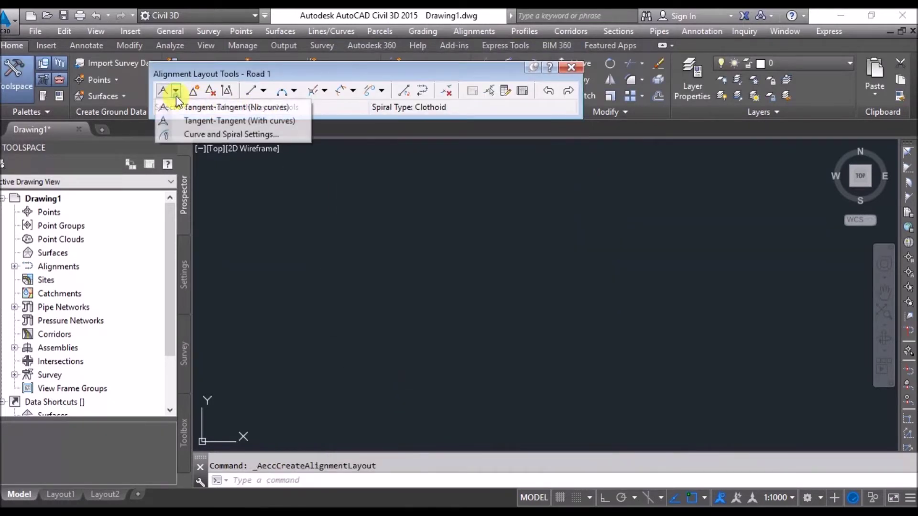
pyautogui.click(205, 110)
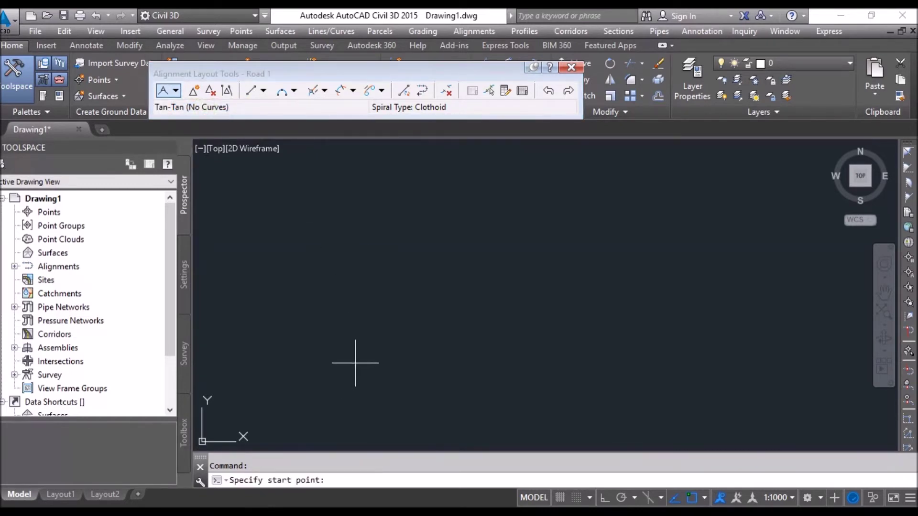
pyautogui.click(352, 334)
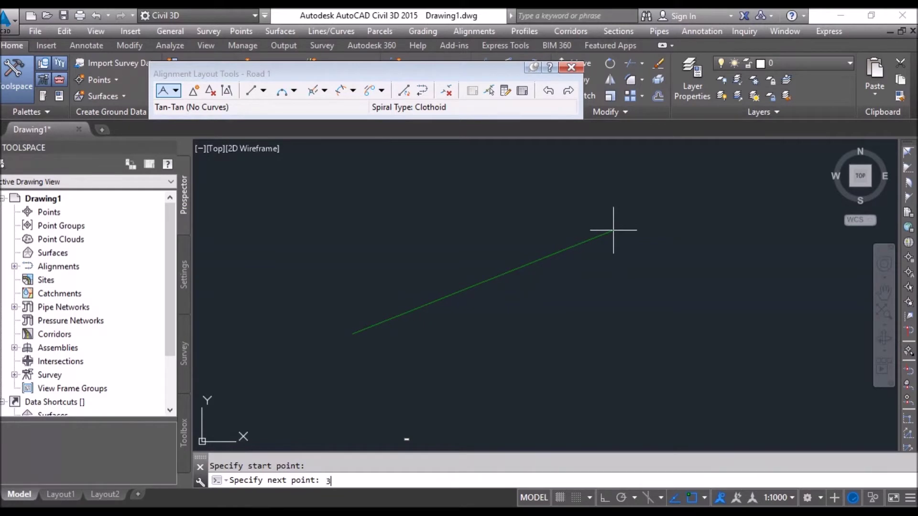
pyautogui.press('Return')
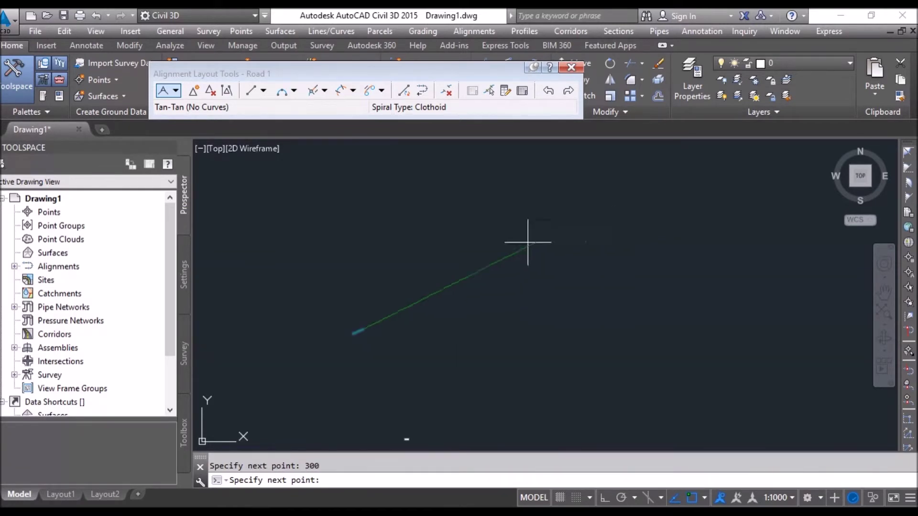
pyautogui.press('Return')
# Step: Recentre the view on Road 1 and close the Alignment Layout Tools
pyautogui.scroll(10, 472, 369)
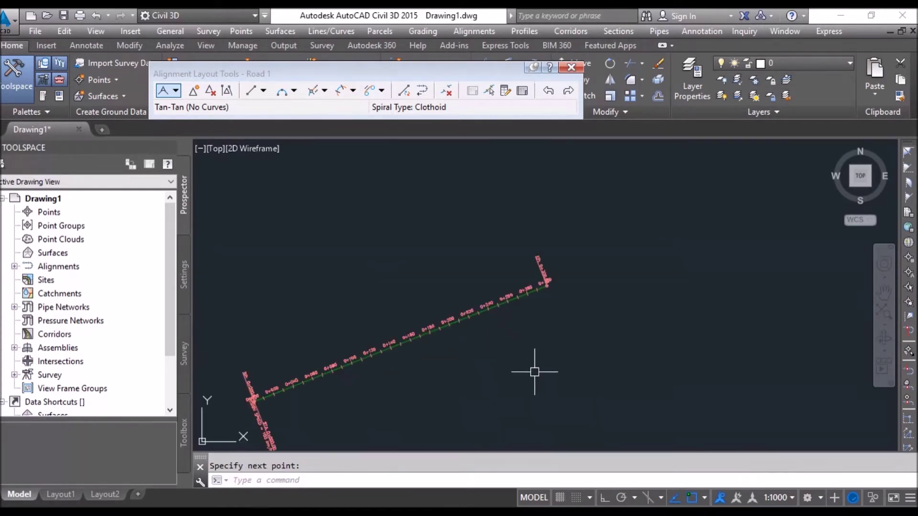
pyautogui.moveTo(538, 371); pyautogui.dragTo(527, 316, button='middle')
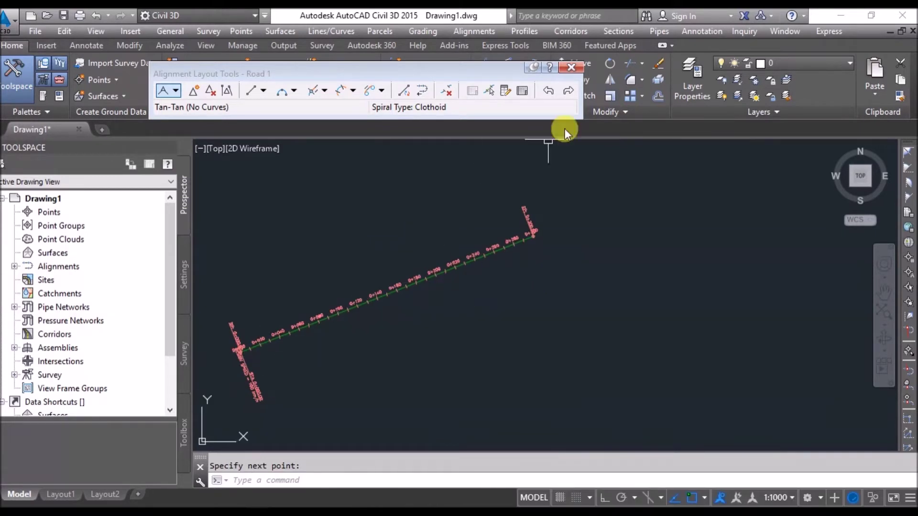
pyautogui.click(570, 67)
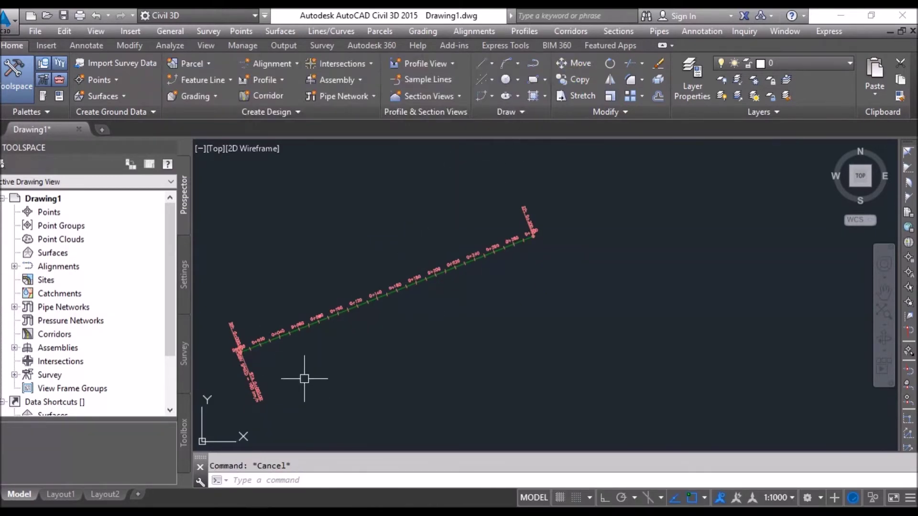
# Step: Load the Profile text file through Create Profile from File
pyautogui.click(538, 32)
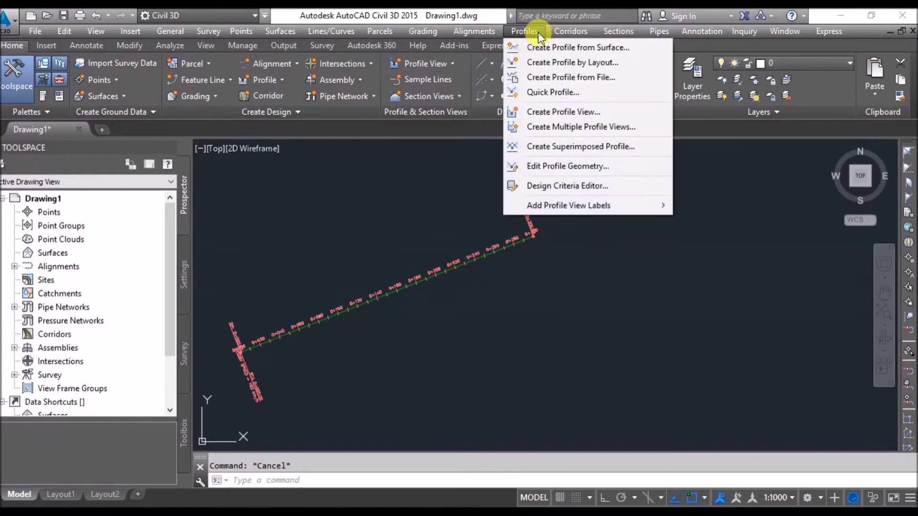
pyautogui.click(570, 79)
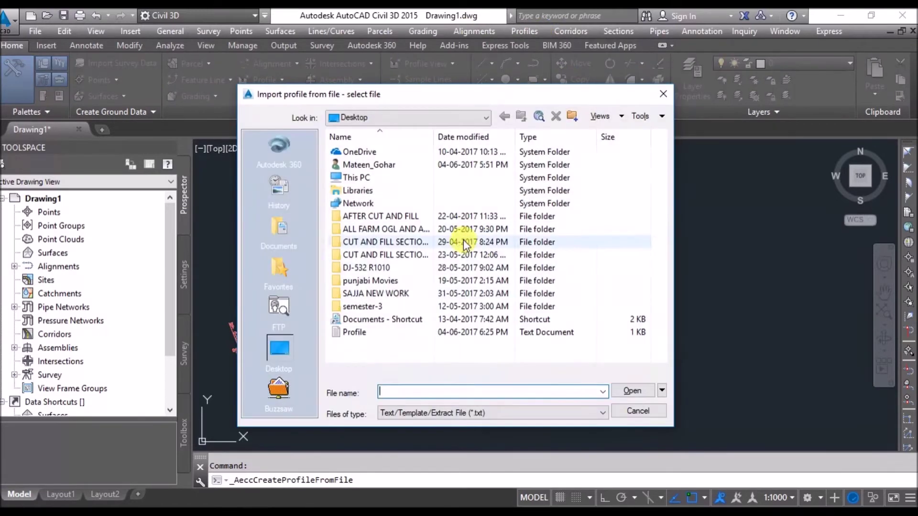
pyautogui.click(356, 333)
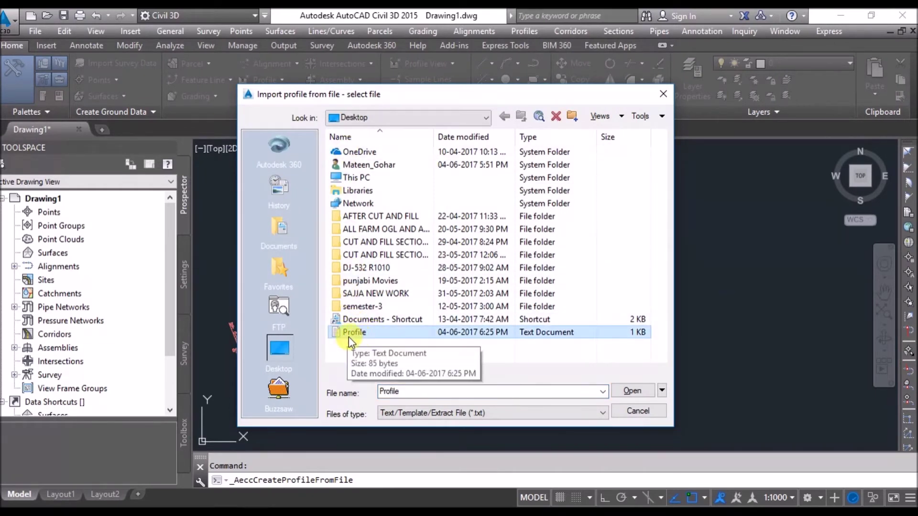
pyautogui.click(632, 391)
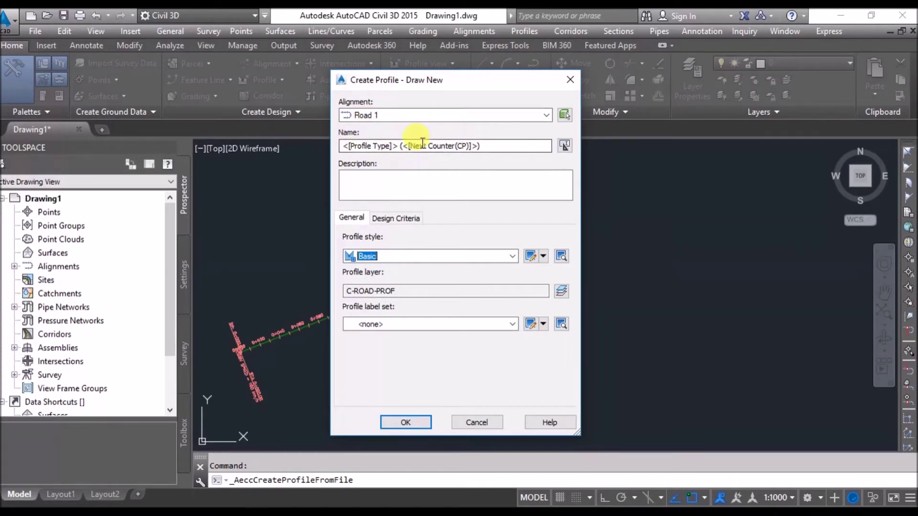
# Step: Import it with the Design Profile style and Complete Label Set, then recentre the view
pyautogui.click(373, 256)
pyautogui.click(384, 274)
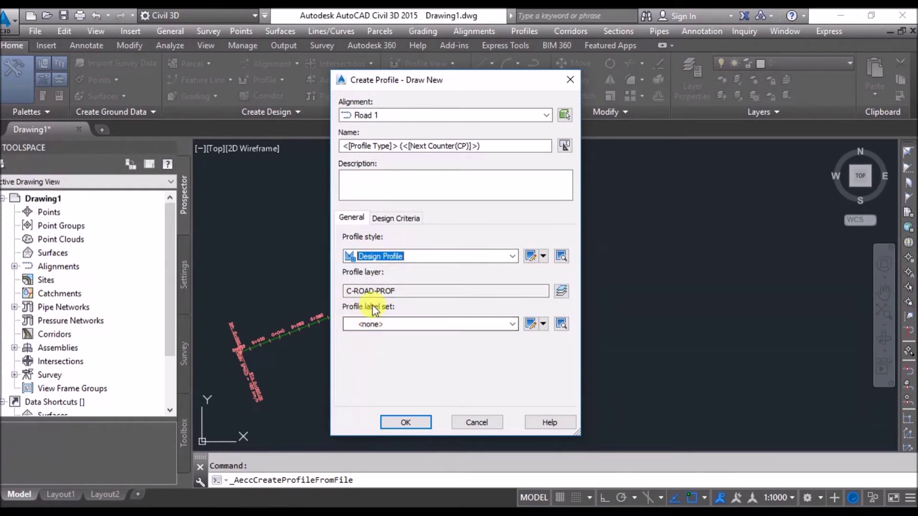
pyautogui.click(377, 329)
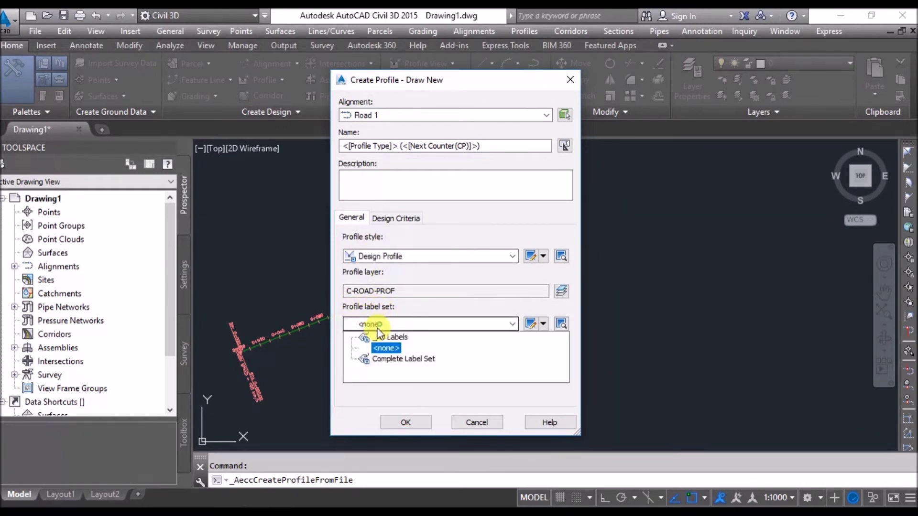
pyautogui.click(387, 359)
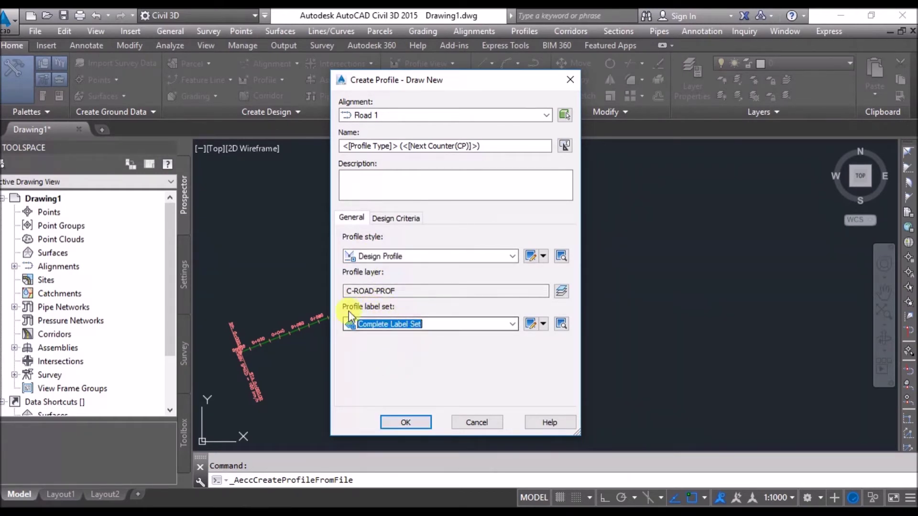
pyautogui.click(392, 423)
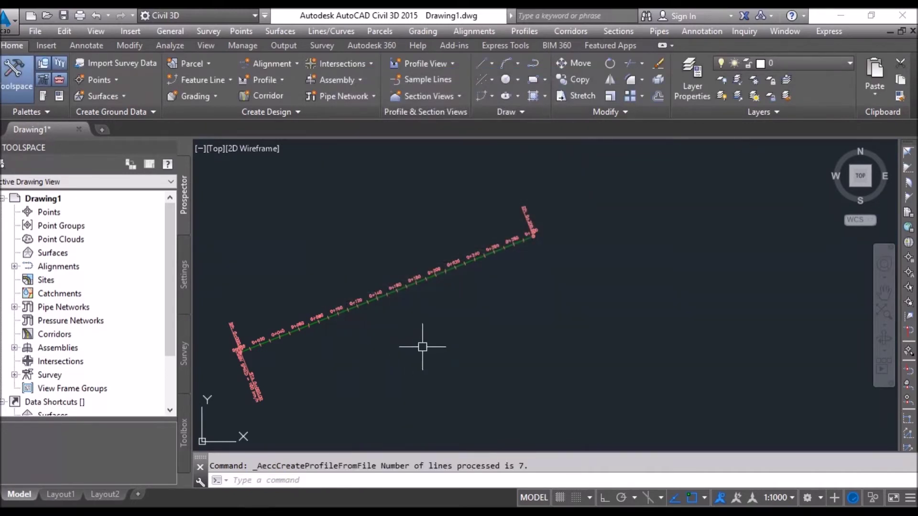
pyautogui.scroll(-5, 411, 311)
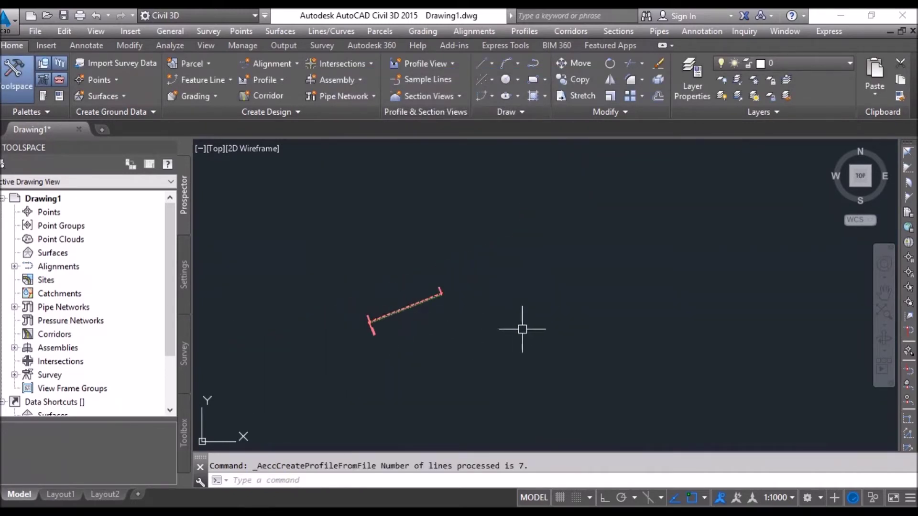
pyautogui.moveTo(409, 336); pyautogui.dragTo(302, 308, button='middle')
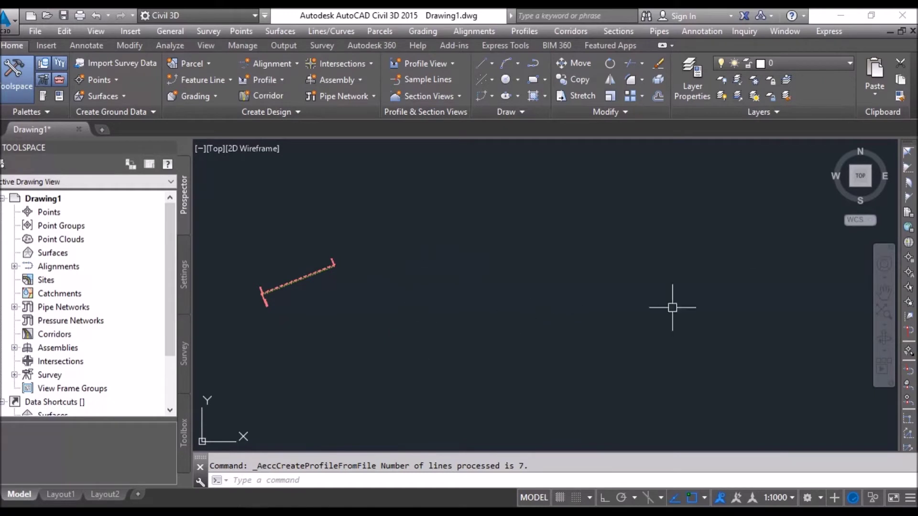
pyautogui.click(525, 32)
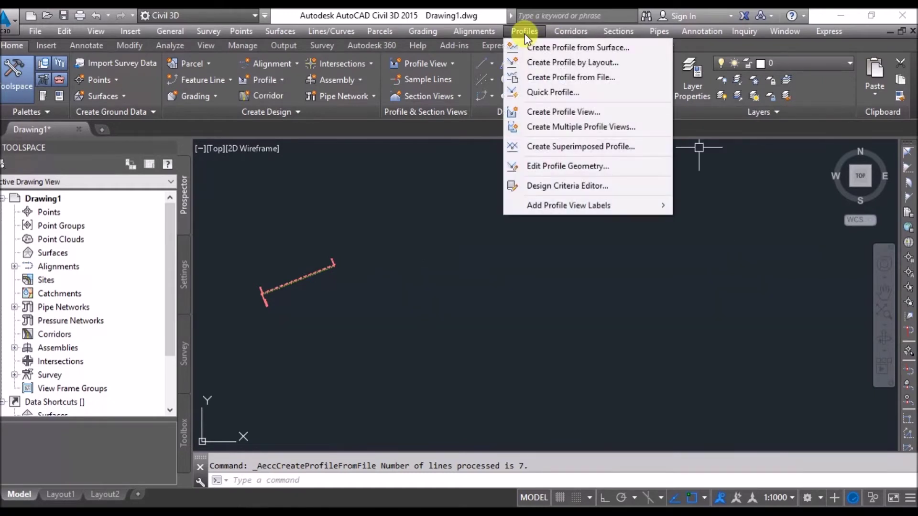
# Step: Create a Road 1 profile view with Plan Profile Sheets - Elevations and Stations bands and place it
pyautogui.click(567, 115)
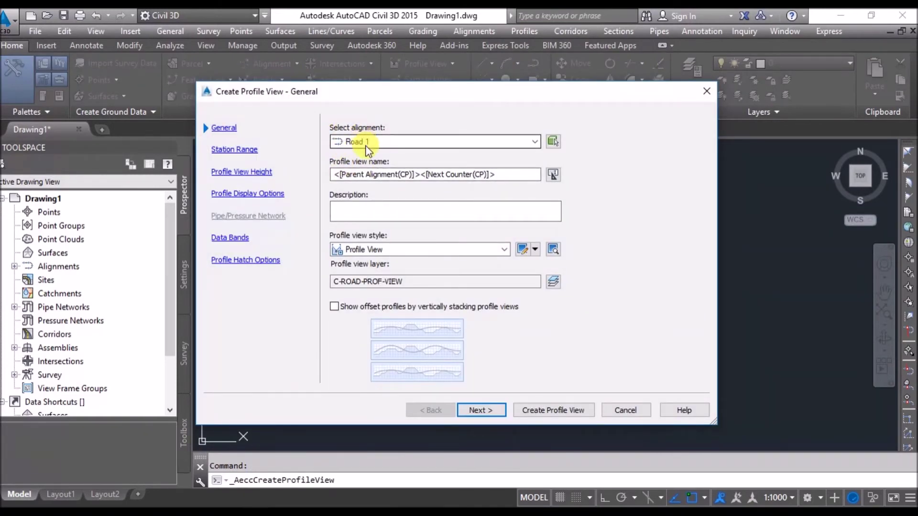
pyautogui.click(486, 411)
pyautogui.click(483, 409)
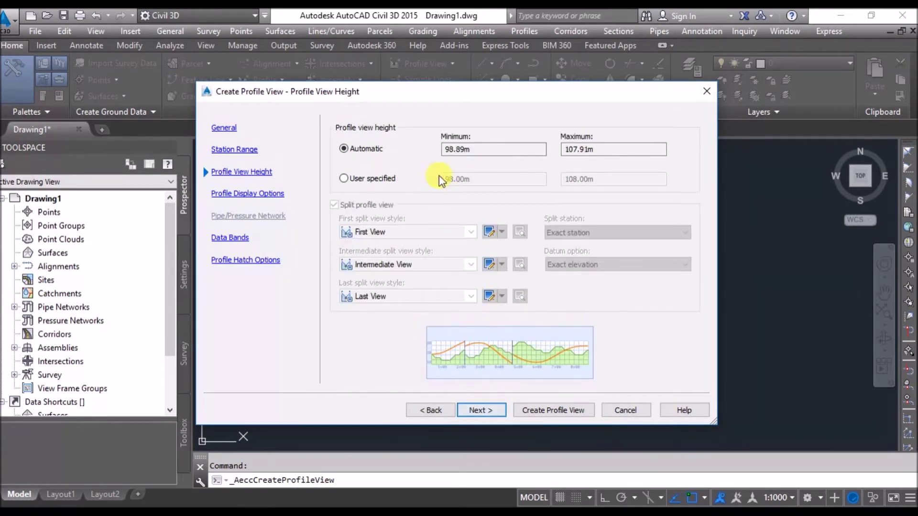
pyautogui.click(488, 410)
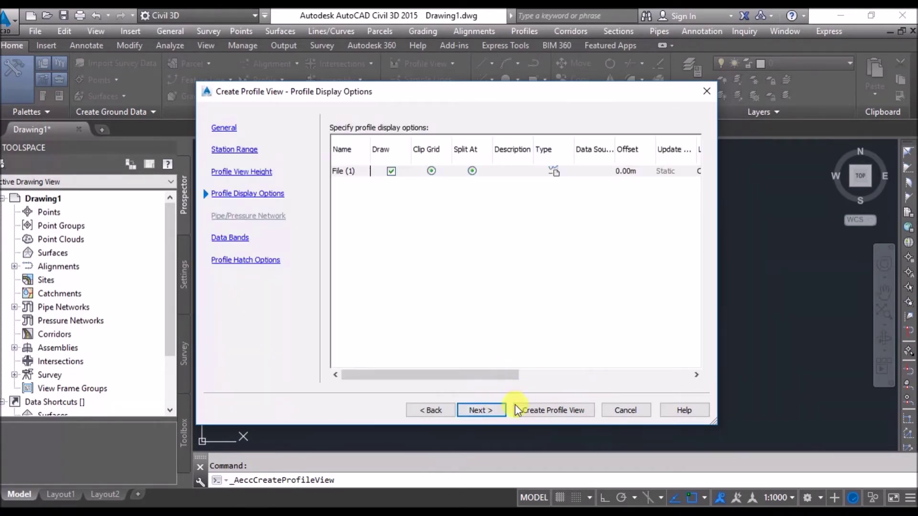
pyautogui.click(486, 410)
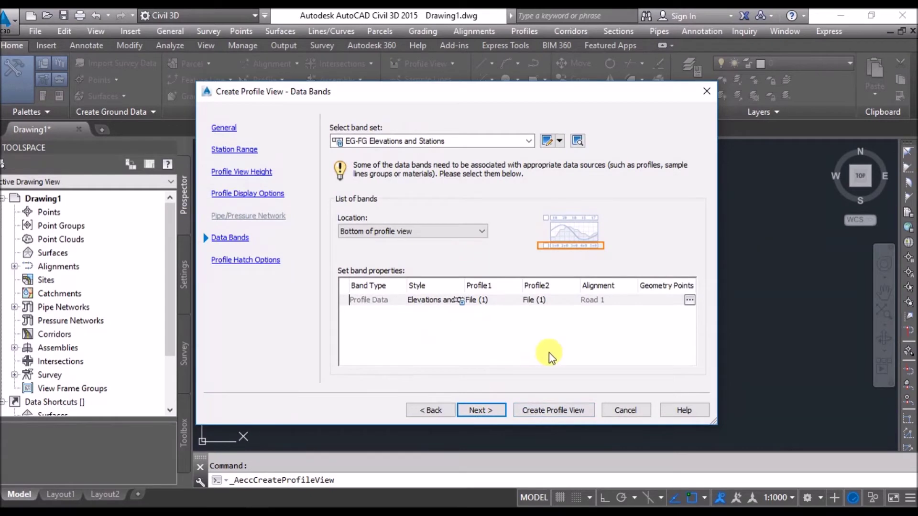
pyautogui.click(402, 141)
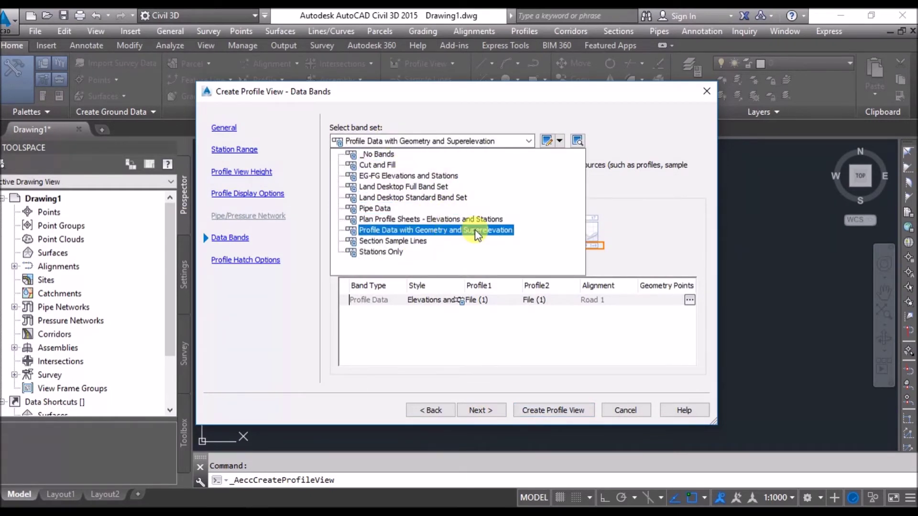
pyautogui.click(444, 218)
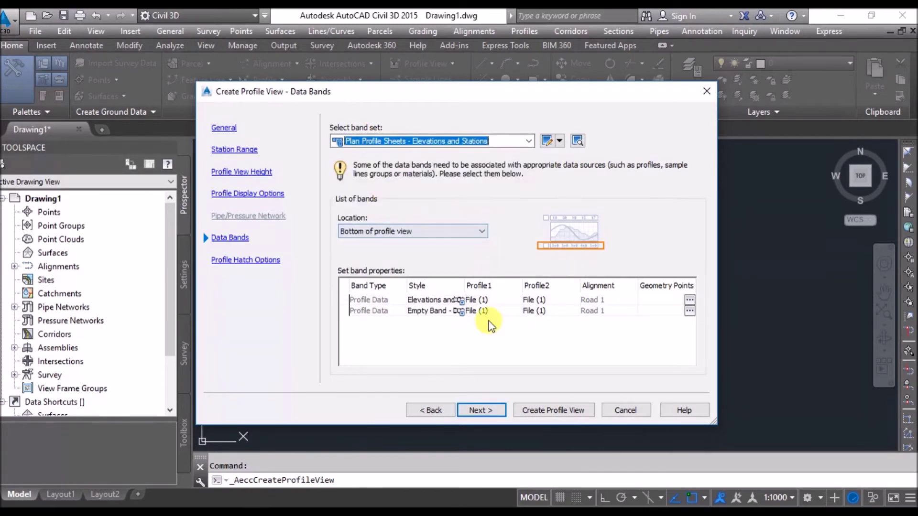
pyautogui.click(542, 411)
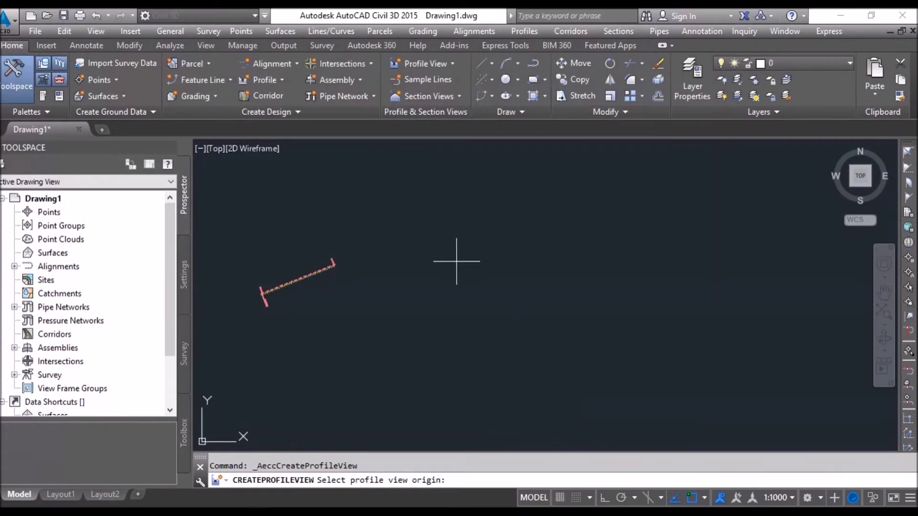
pyautogui.click(417, 276)
# Step: Zoom in to inspect the design profile's PVIs, then bring up the profile view's actions
pyautogui.scroll(5, 402, 242)
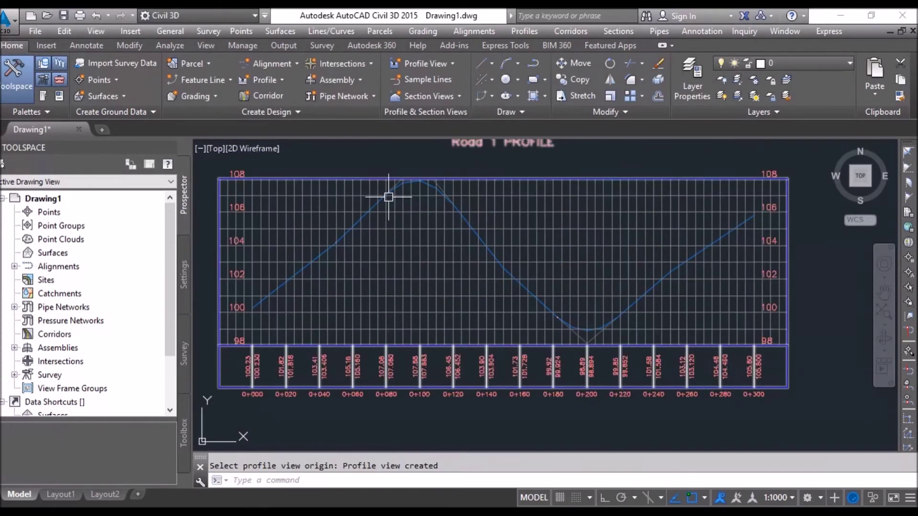
pyautogui.scroll(2, 423, 189)
pyautogui.click(443, 181)
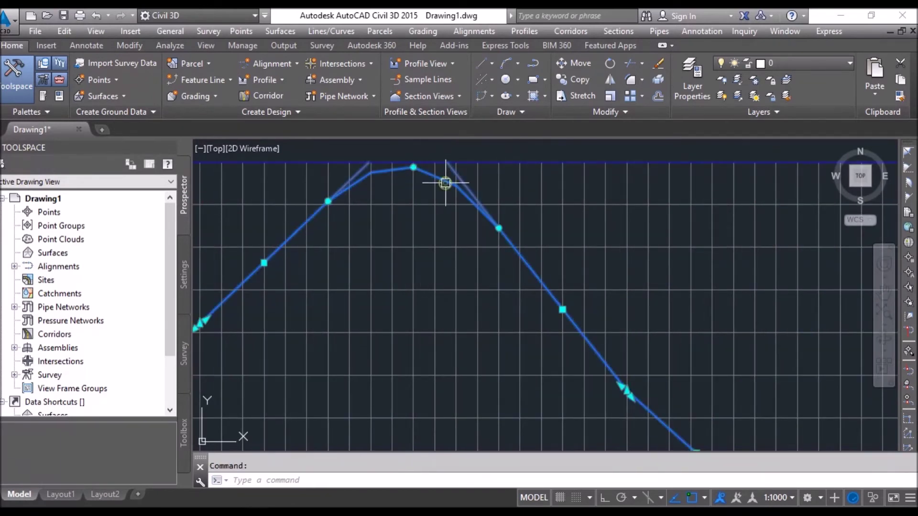
pyautogui.scroll(-4, 421, 226)
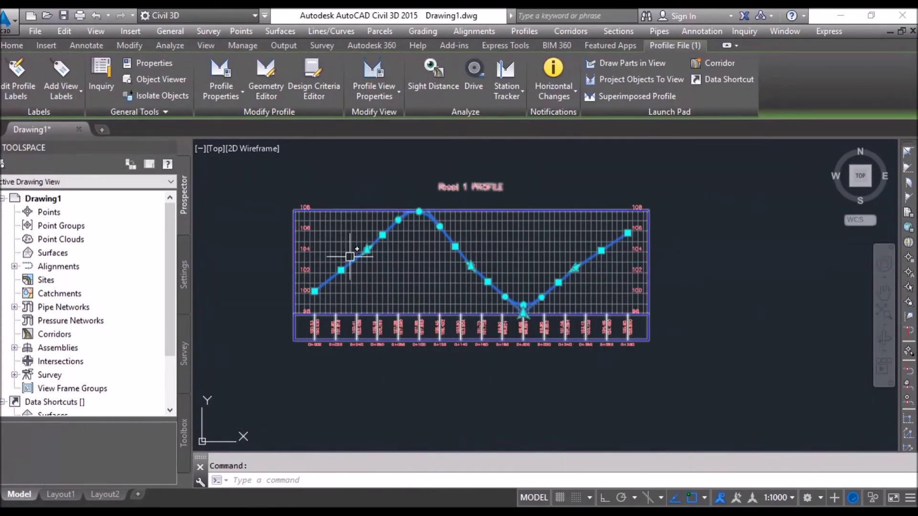
pyautogui.scroll(2, 399, 213)
pyautogui.press('Escape')
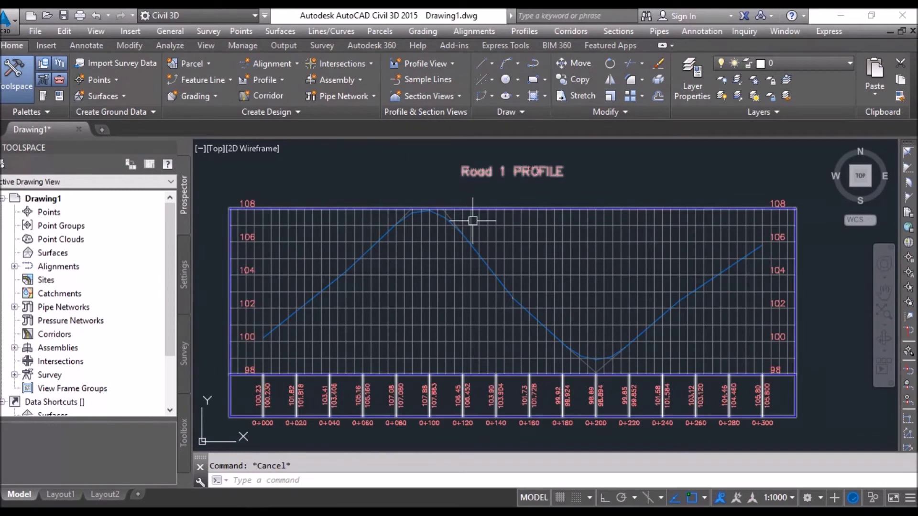
pyautogui.click(440, 287)
pyautogui.rightClick(402, 310)
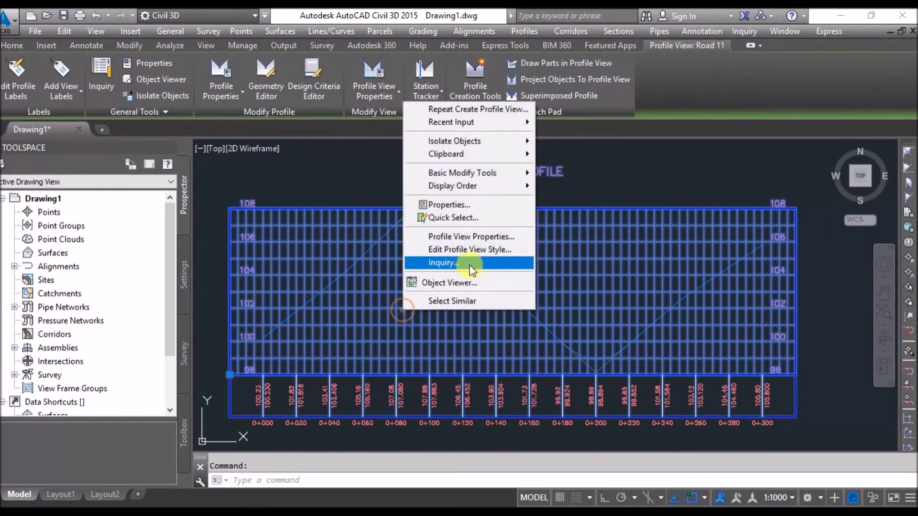
# Step: Give the Road 1 profile view a user-specified height from 90 m minimum to 115 m maximum
pyautogui.click(471, 239)
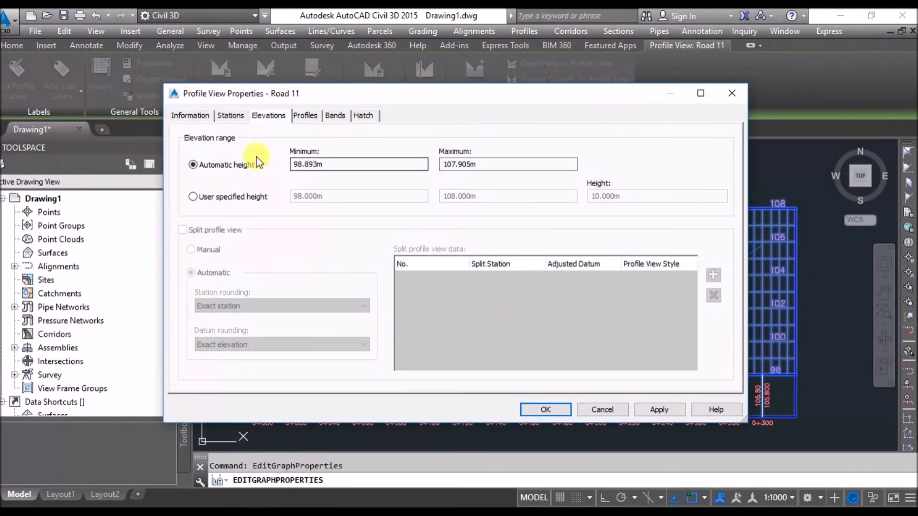
pyautogui.click(195, 196)
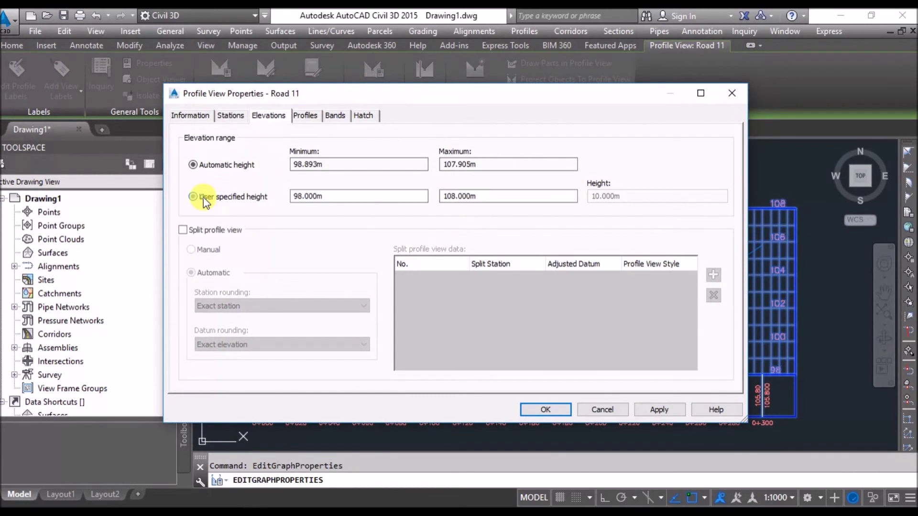
pyautogui.doubleClick(327, 196)
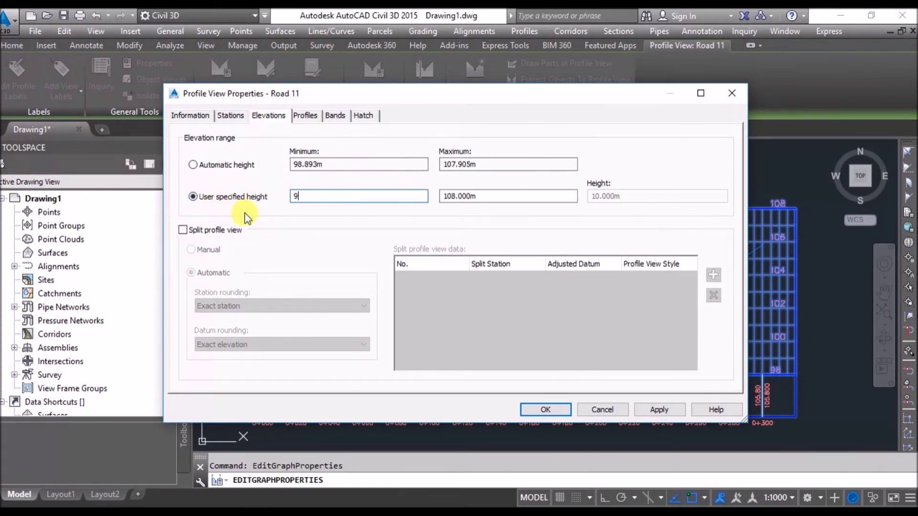
pyautogui.click(492, 198)
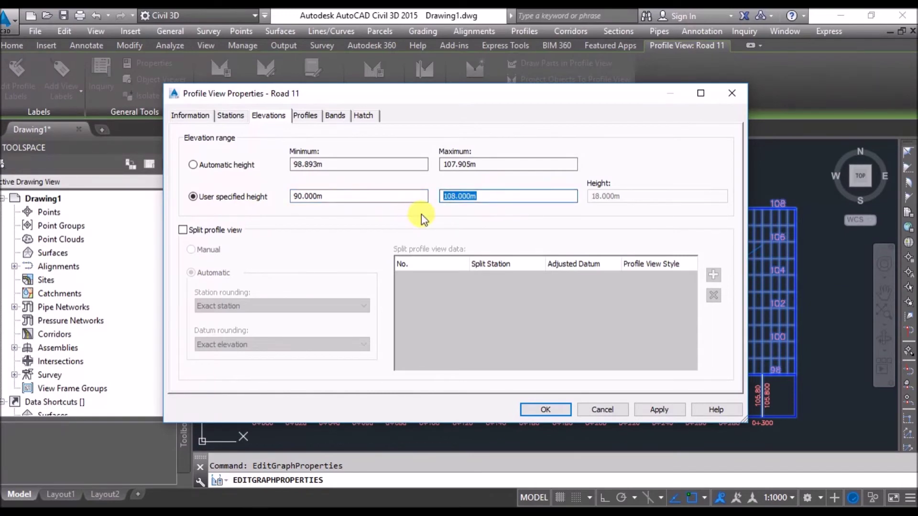
pyautogui.write('115')
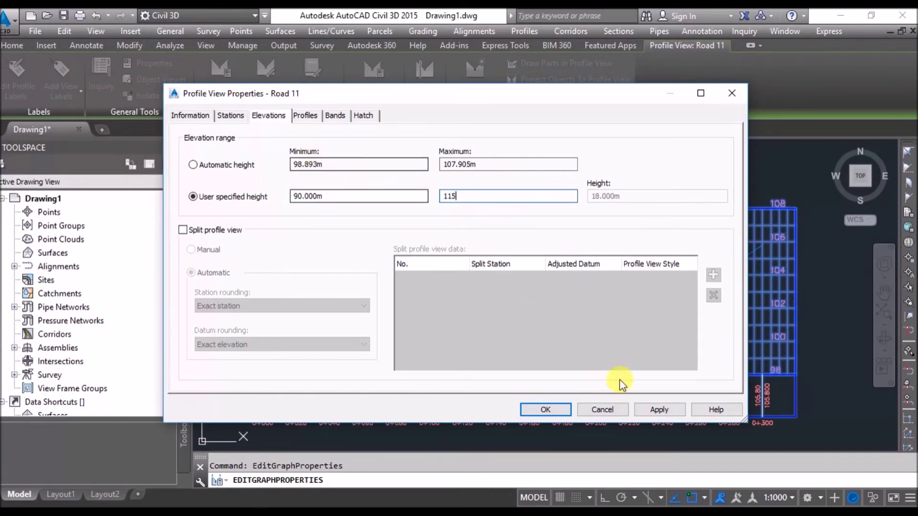
pyautogui.click(658, 410)
pyautogui.click(550, 408)
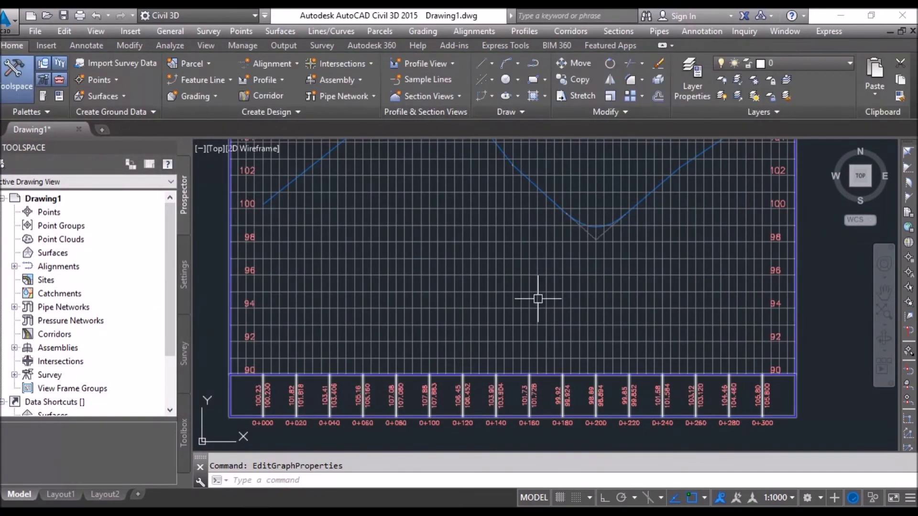
pyautogui.middleClick(481, 342)
pyautogui.middleClick(481, 343)
# Step: Turn off the major and minor horizontal and vertical grid components in the profile view style
pyautogui.rightClick(476, 295)
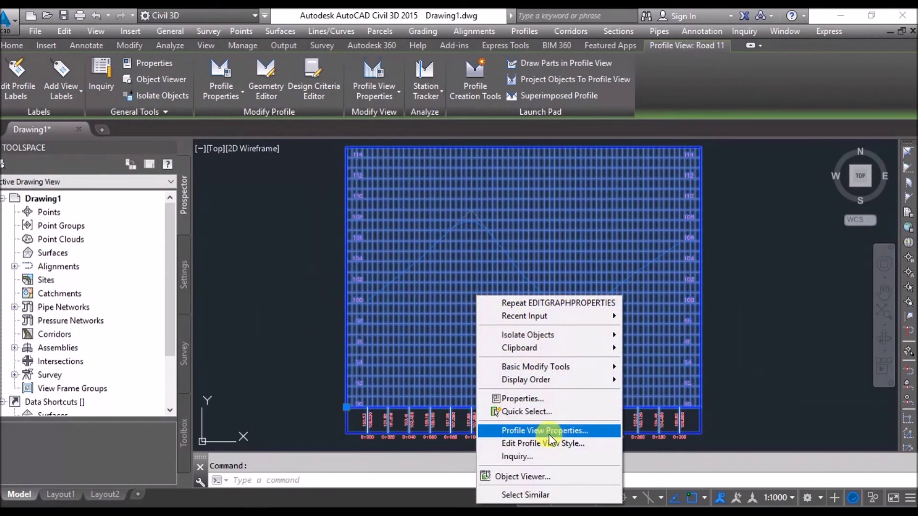
pyautogui.click(572, 443)
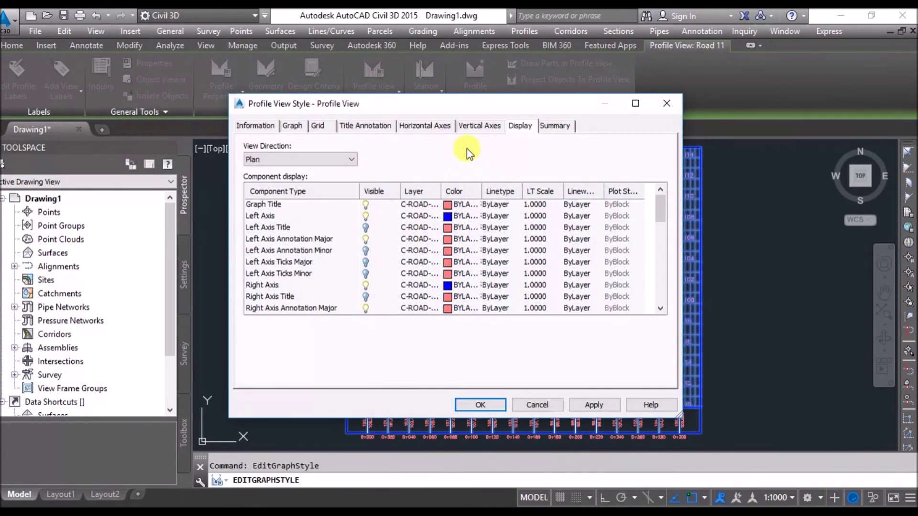
pyautogui.scroll(-3, 286, 291)
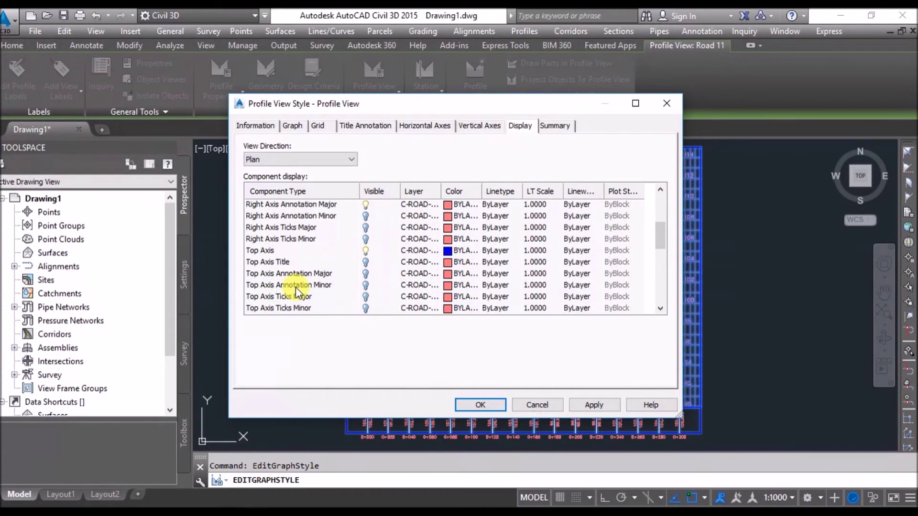
pyautogui.scroll(-5, 296, 291)
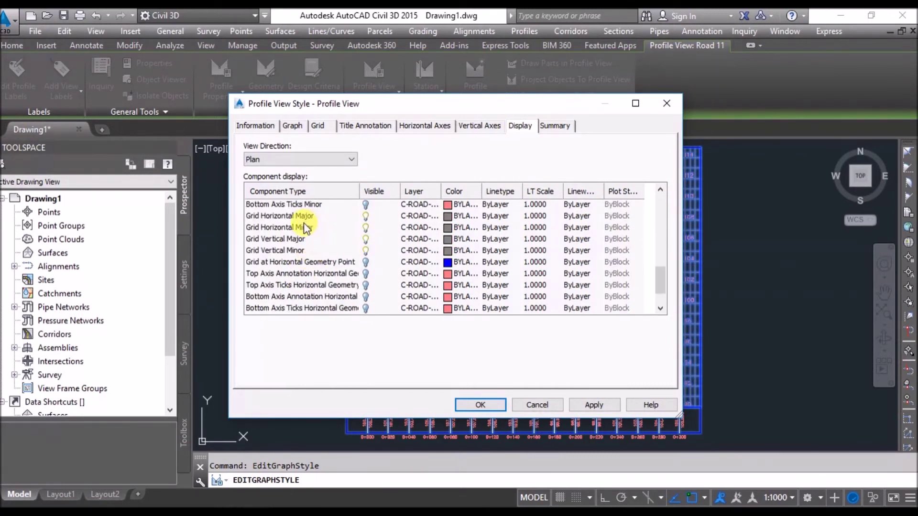
pyautogui.click(308, 219)
pyautogui.click(366, 228)
pyautogui.click(366, 239)
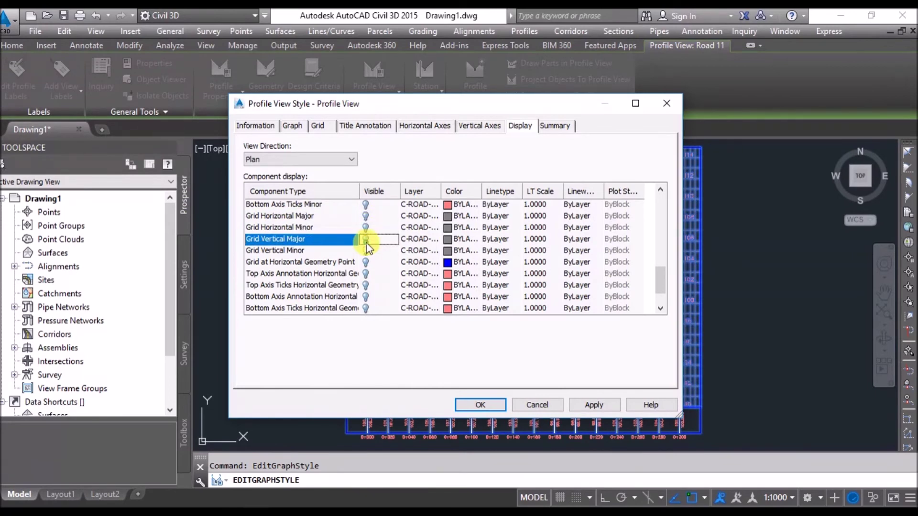
pyautogui.click(367, 250)
pyautogui.click(593, 406)
pyautogui.click(480, 405)
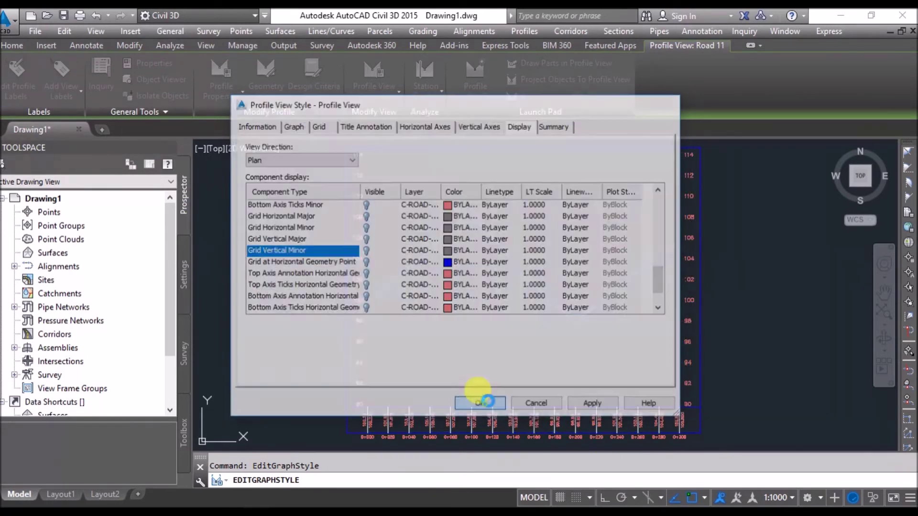
pyautogui.scroll(3, 461, 214)
pyautogui.click(481, 230)
# Step: Add the Grade Breaks label type to the Road 1 design profile
pyautogui.scroll(-3, 426, 237)
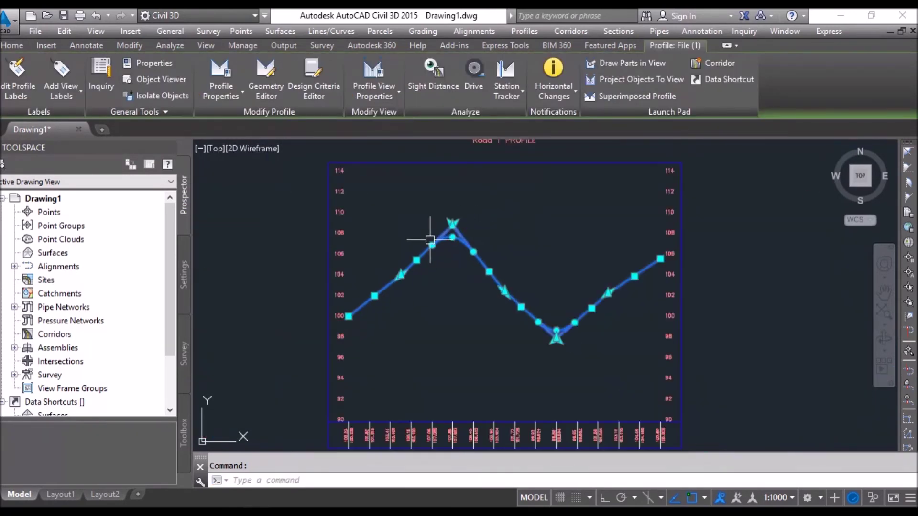
pyautogui.scroll(3, 464, 241)
pyautogui.scroll(-4, 322, 347)
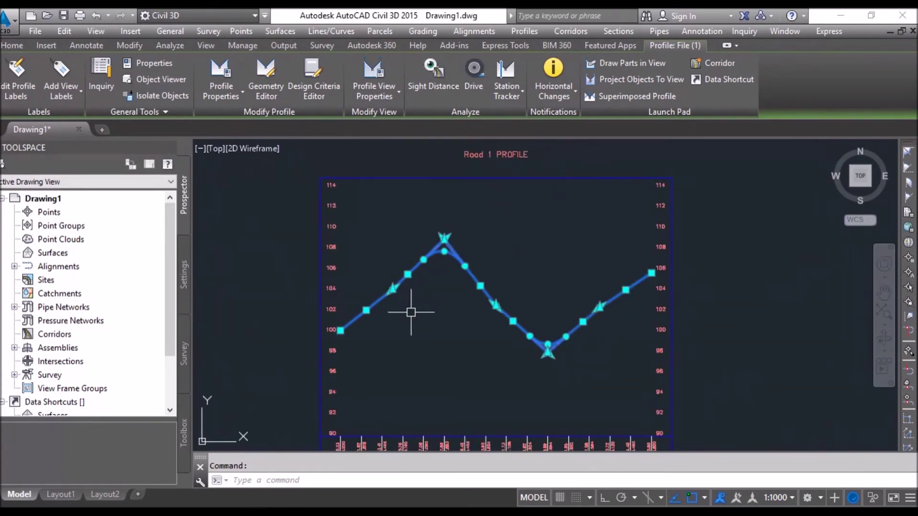
pyautogui.rightClick(464, 289)
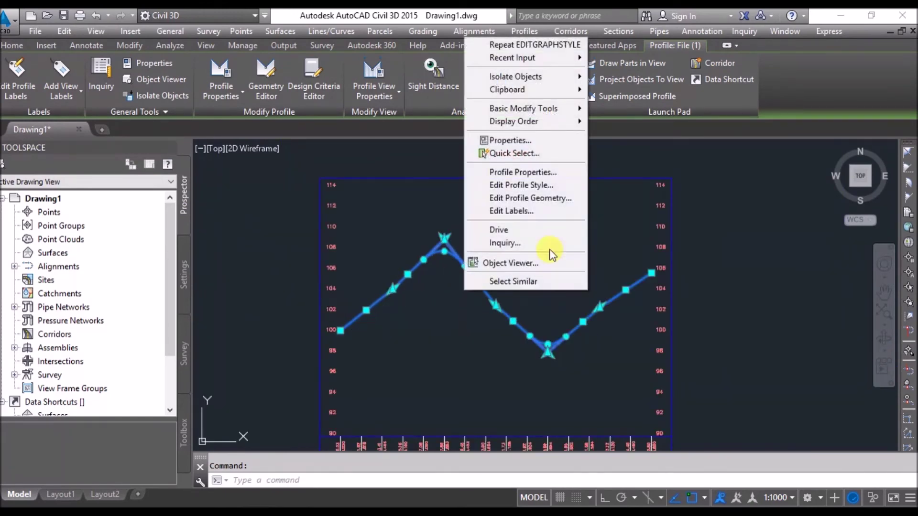
pyautogui.click(505, 210)
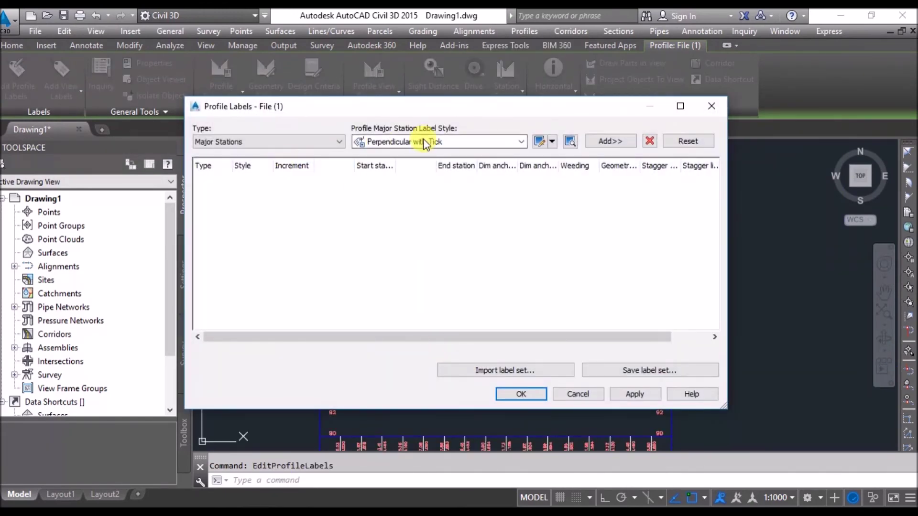
pyautogui.click(277, 142)
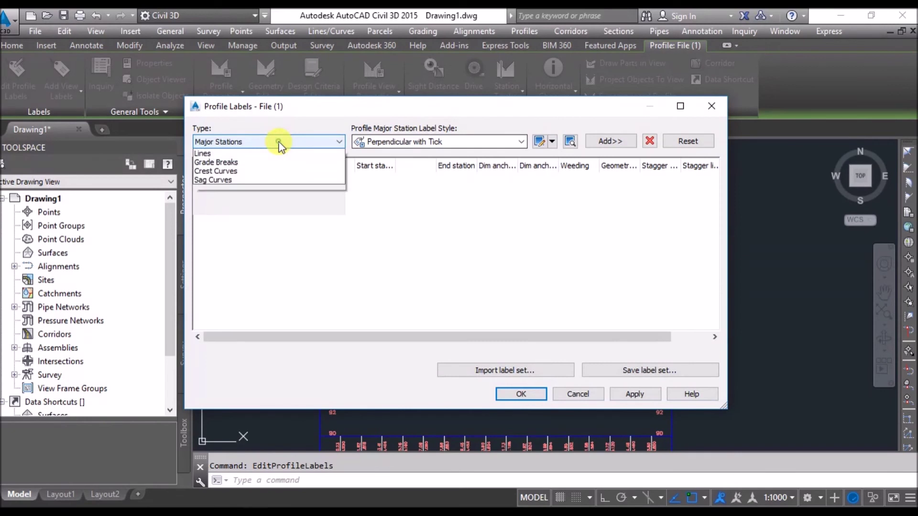
pyautogui.click(260, 172)
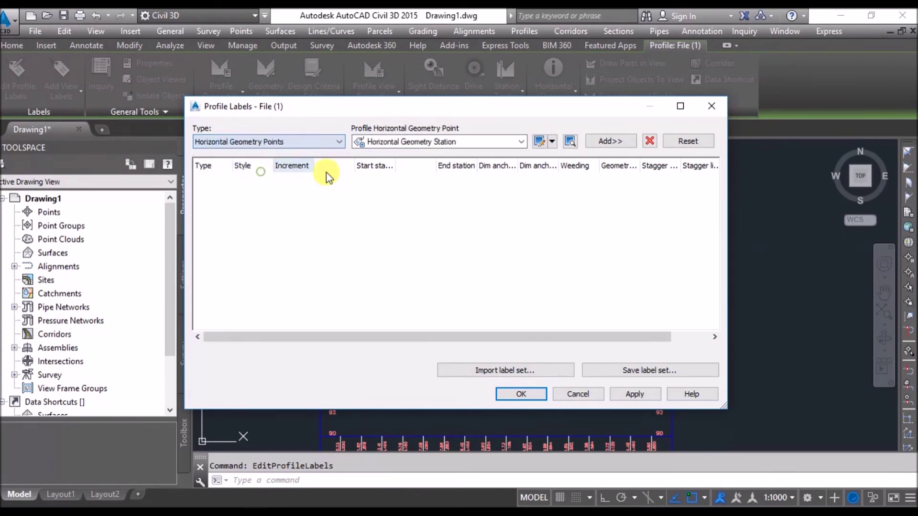
pyautogui.click(306, 146)
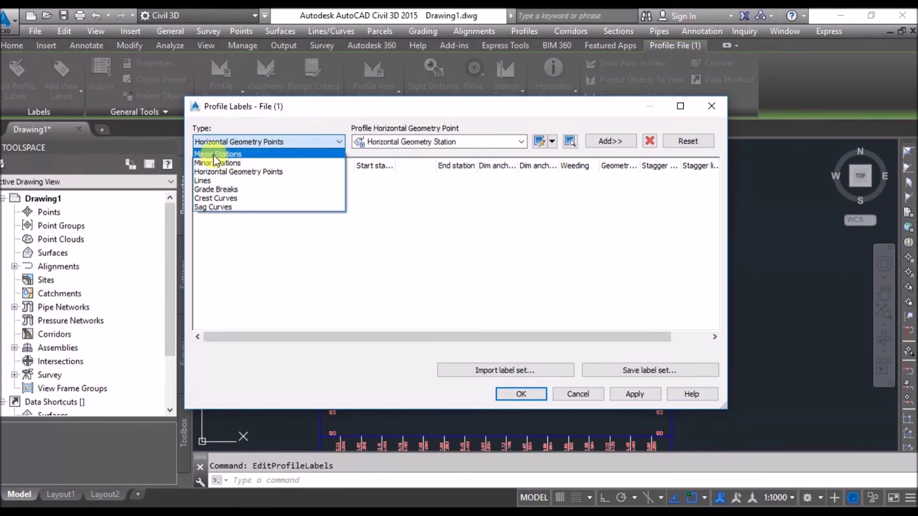
pyautogui.click(221, 190)
pyautogui.click(607, 142)
# Step: Add the Crest Curves and Sag Curves label types to the profile and confirm
pyautogui.click(310, 142)
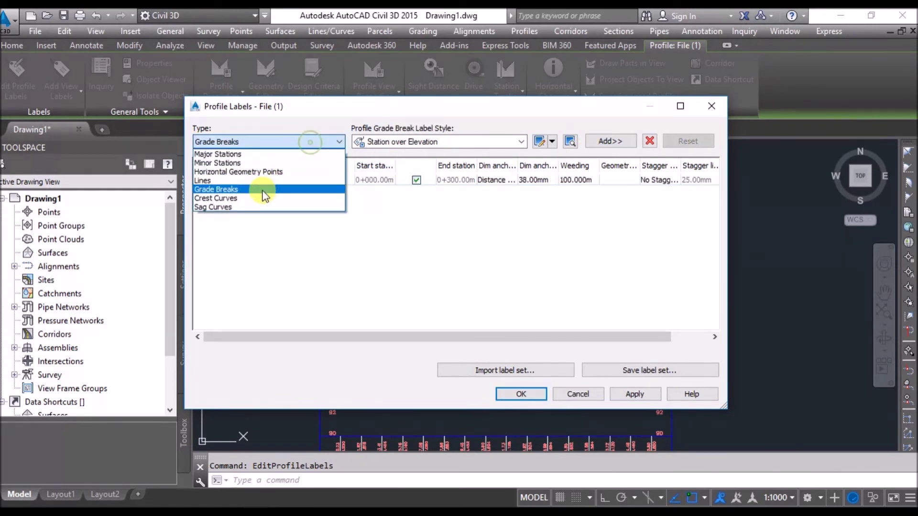
pyautogui.click(240, 198)
pyautogui.click(603, 142)
pyautogui.click(286, 144)
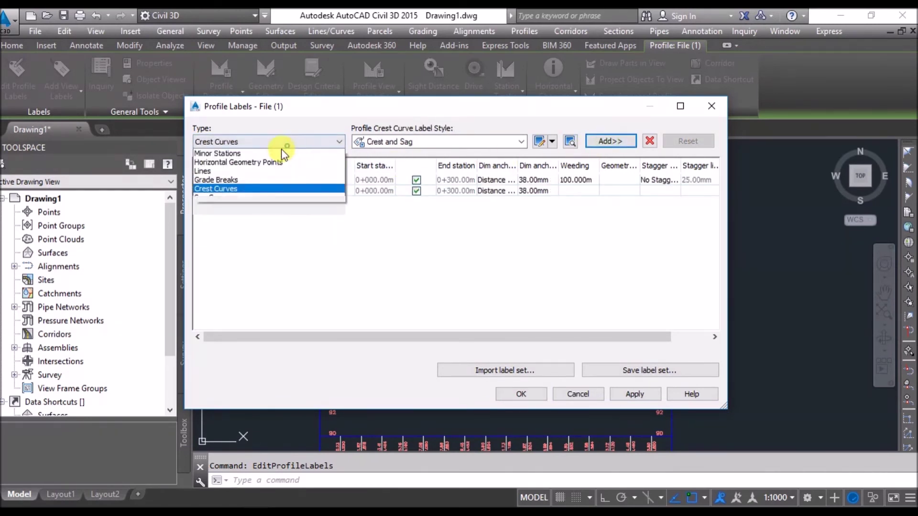
pyautogui.click(209, 208)
pyautogui.click(607, 141)
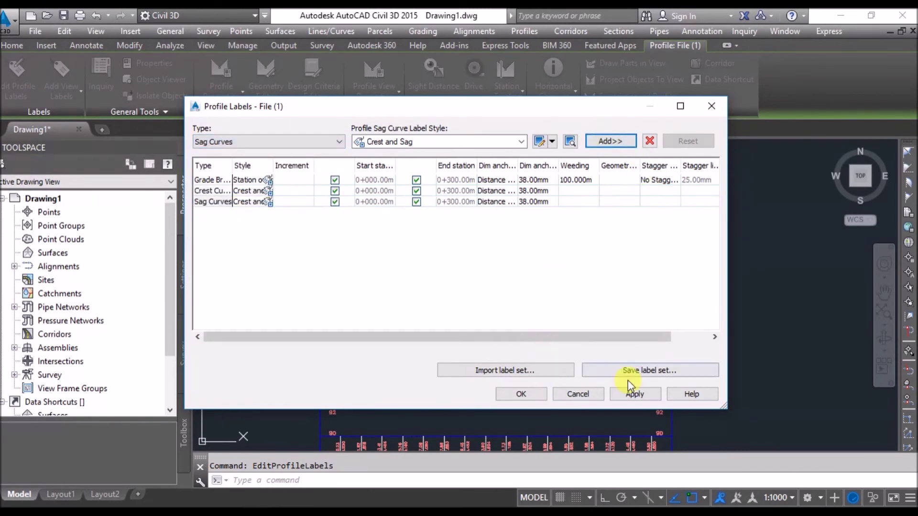
pyautogui.click(519, 394)
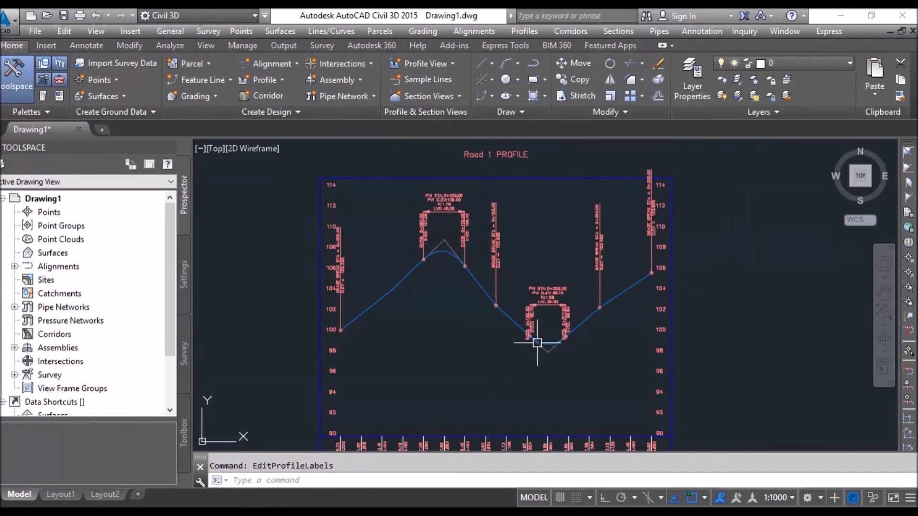
# Step: Grip-stretch the crest PVI down to station 0+102.93, elevation 105.94
pyautogui.scroll(4, 537, 340)
pyautogui.scroll(-6, 577, 216)
pyautogui.scroll(5, 538, 262)
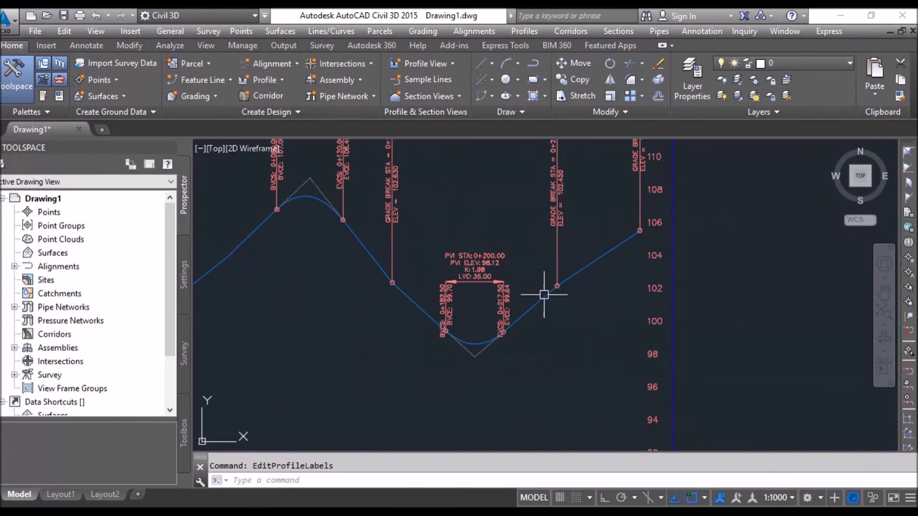
pyautogui.scroll(-2, 297, 262)
pyautogui.click(495, 275)
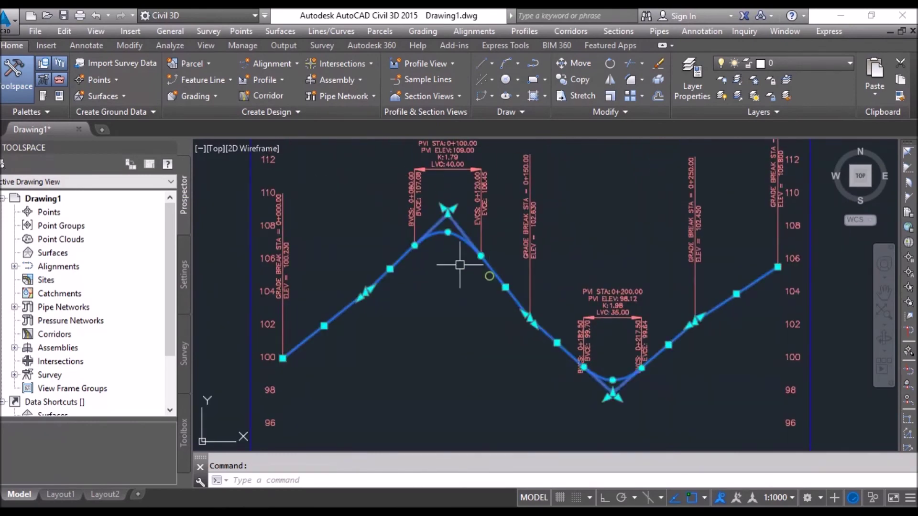
pyautogui.click(448, 209)
pyautogui.click(452, 263)
pyautogui.scroll(4, 370, 296)
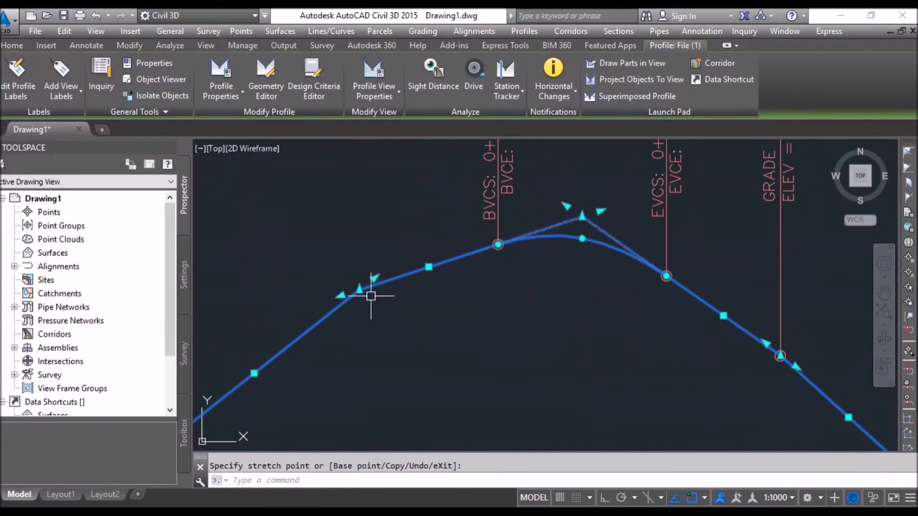
pyautogui.scroll(-4, 344, 352)
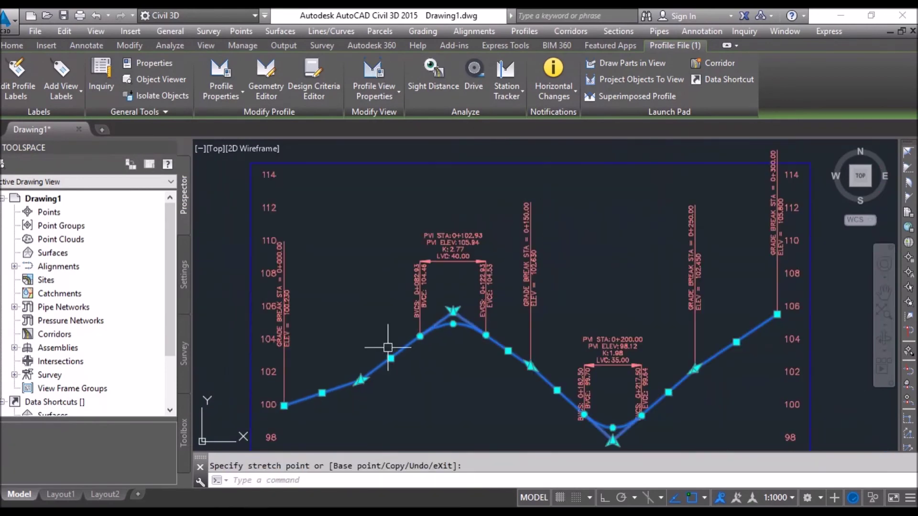
pyautogui.scroll(5, 550, 370)
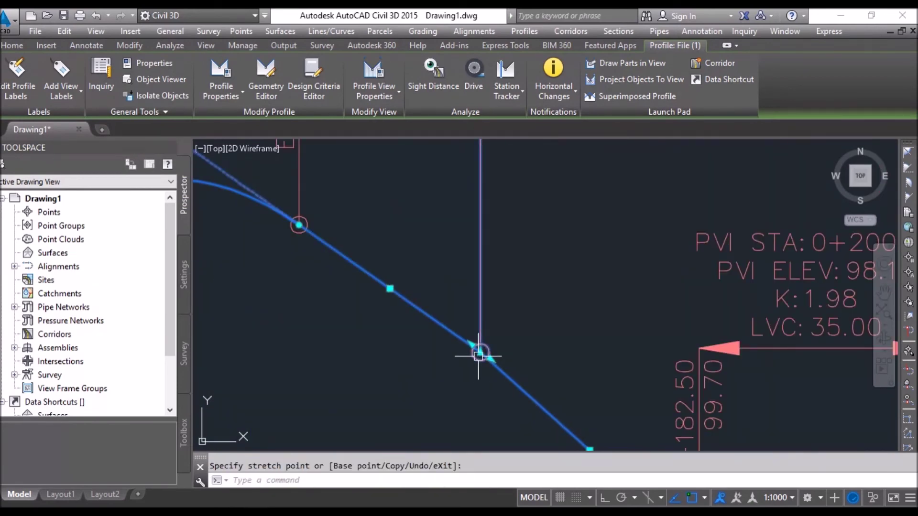
pyautogui.click(478, 352)
# Step: Clear the grip selection and reselect the design profile
pyautogui.scroll(-3, 471, 354)
pyautogui.press('Escape')
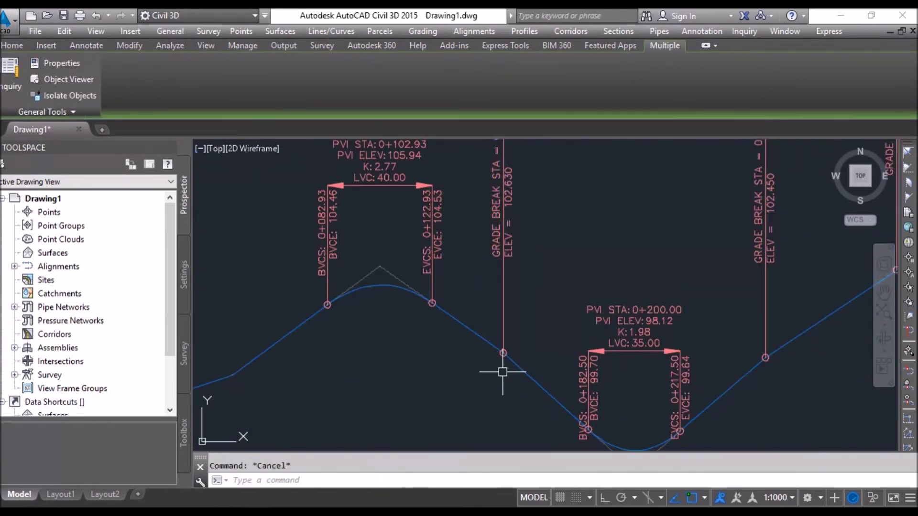
pyautogui.click(508, 378)
pyautogui.rightClick(461, 342)
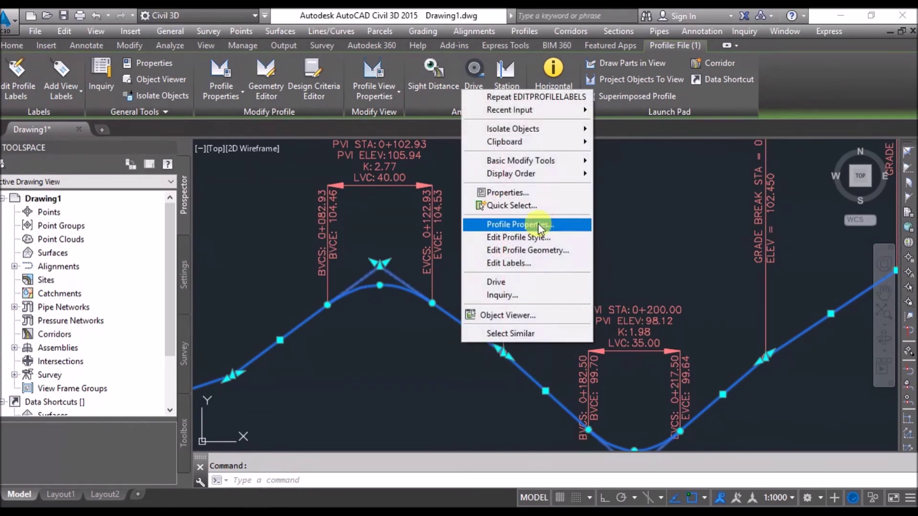
# Step: Delete three grade-break PVIs from the profile using Edit Profile Geometry's Delete PVI
pyautogui.click(540, 250)
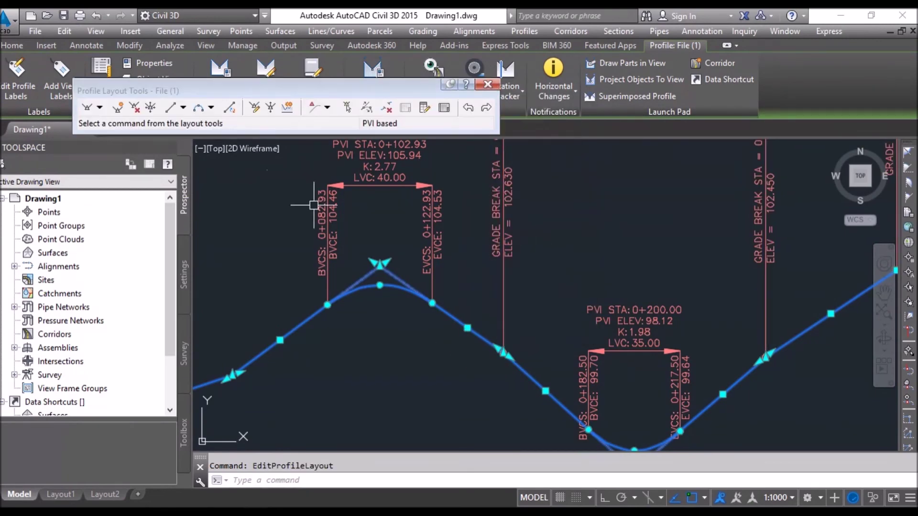
pyautogui.click(134, 108)
pyautogui.click(503, 353)
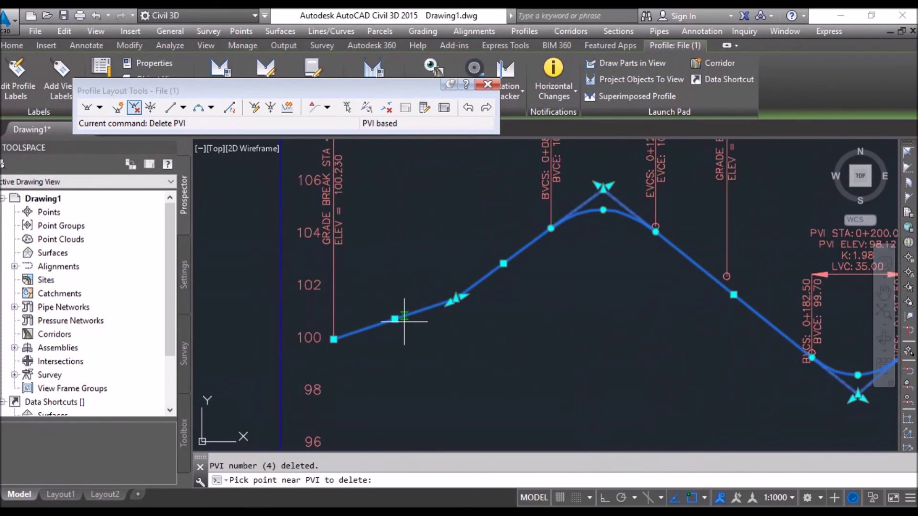
pyautogui.click(456, 299)
pyautogui.moveTo(599, 273)
pyautogui.mouseDown(button='middle')
pyautogui.moveTo(668, 240)
pyautogui.moveTo(505, 315)
pyautogui.mouseUp(button='middle')
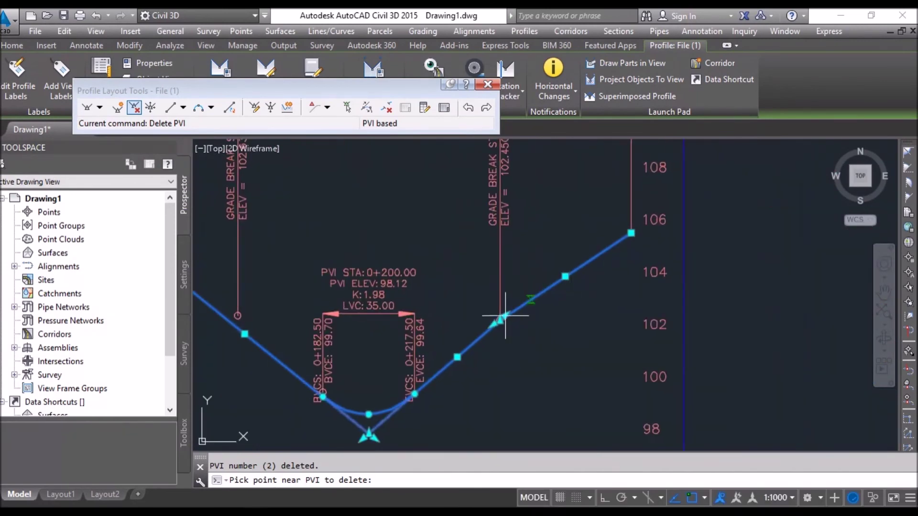
pyautogui.click(539, 334)
pyautogui.press('Escape')
# Step: Lower the crest PVI to station 0+102.65, elevation 103.72
pyautogui.scroll(-5, 410, 334)
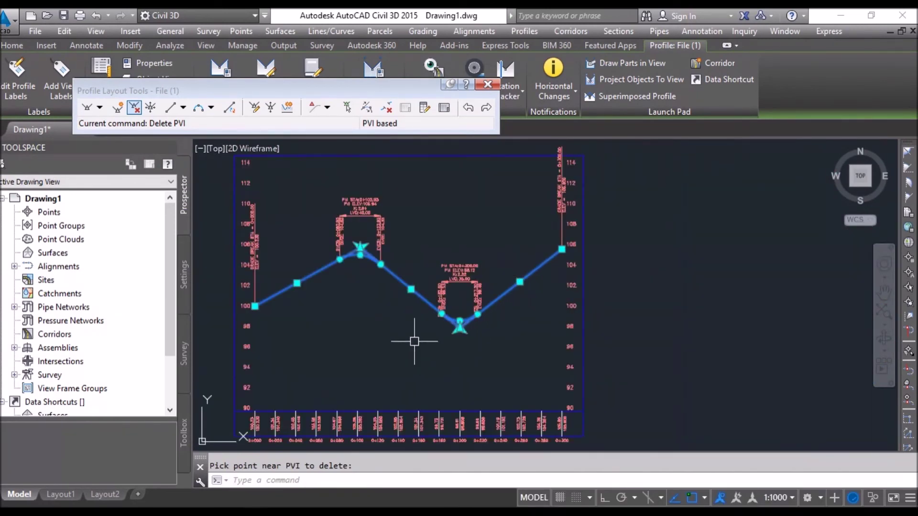
pyautogui.scroll(4, 430, 270)
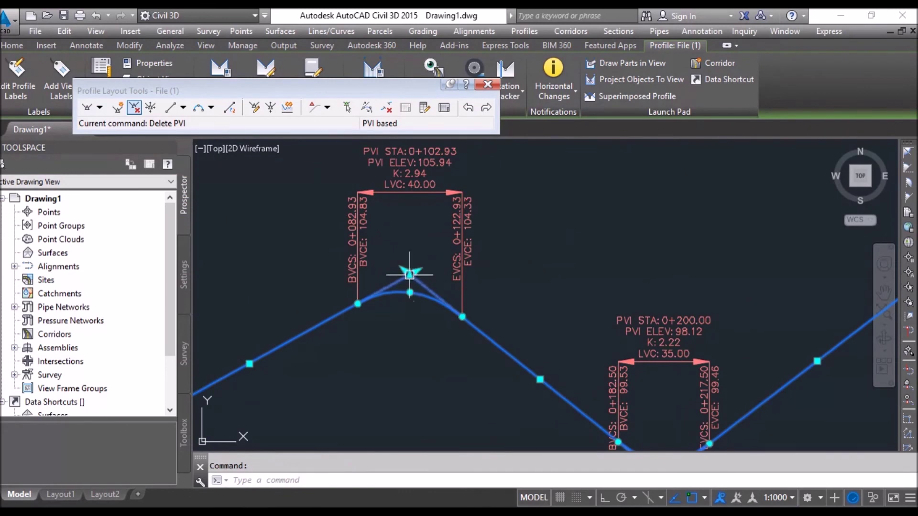
pyautogui.click(410, 275)
pyautogui.click(410, 330)
pyautogui.click(367, 354)
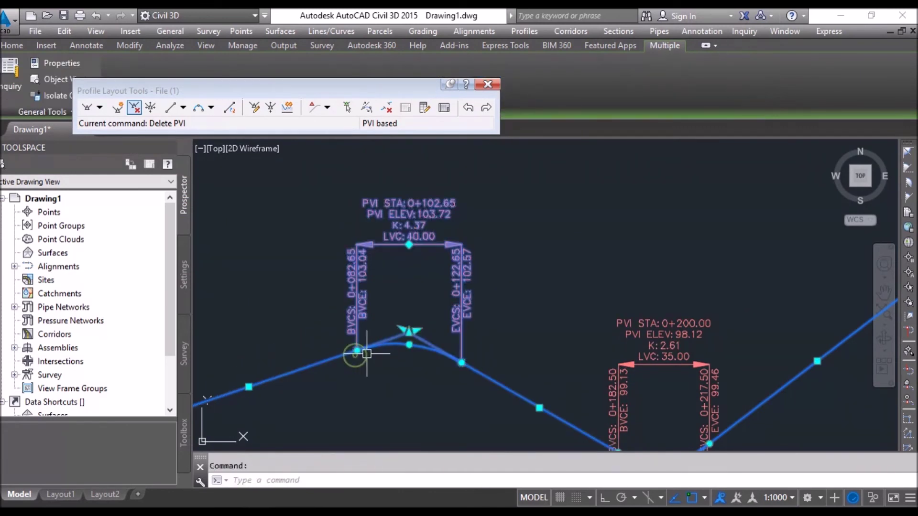
pyautogui.press('Escape')
pyautogui.click(383, 348)
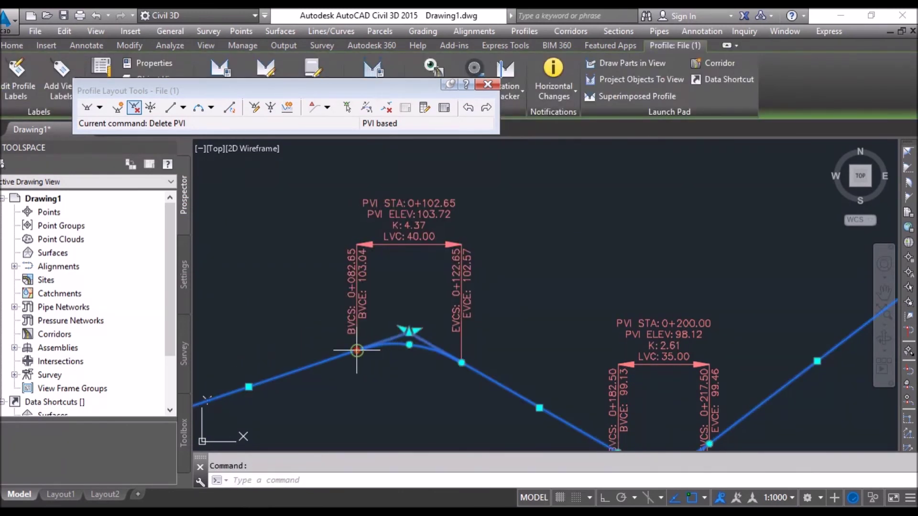